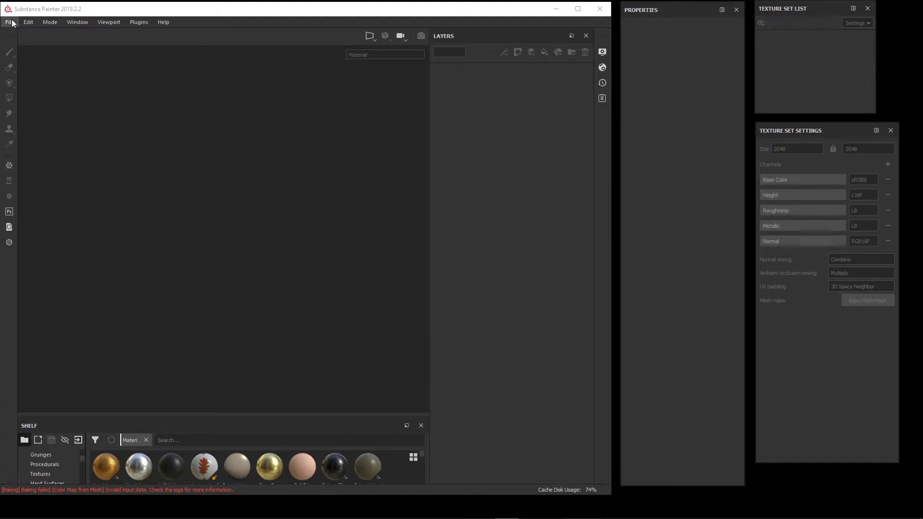
Create a new project from the Apoptotic_Cell_Dead.fbx mesh, leaving the texture set channels unchanged.
click(9, 22)
mouse_move(29, 22)
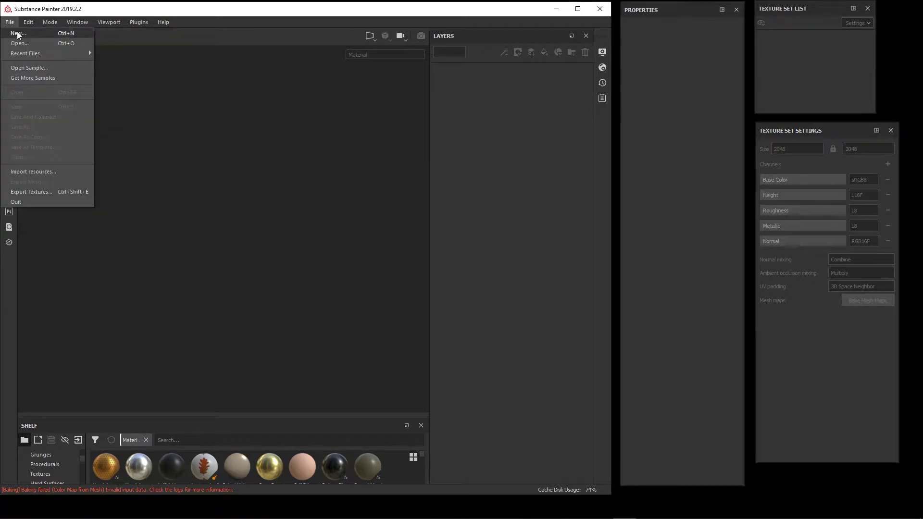
click(19, 32)
click(406, 160)
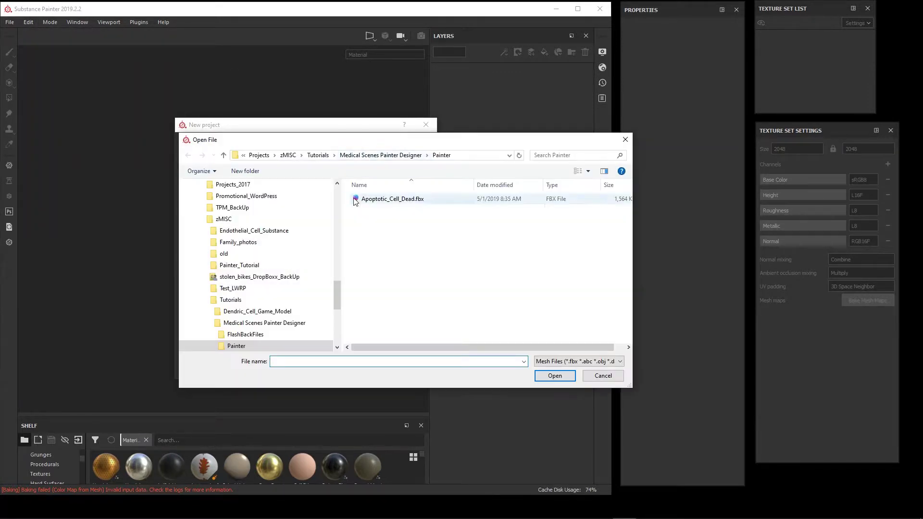
click(369, 200)
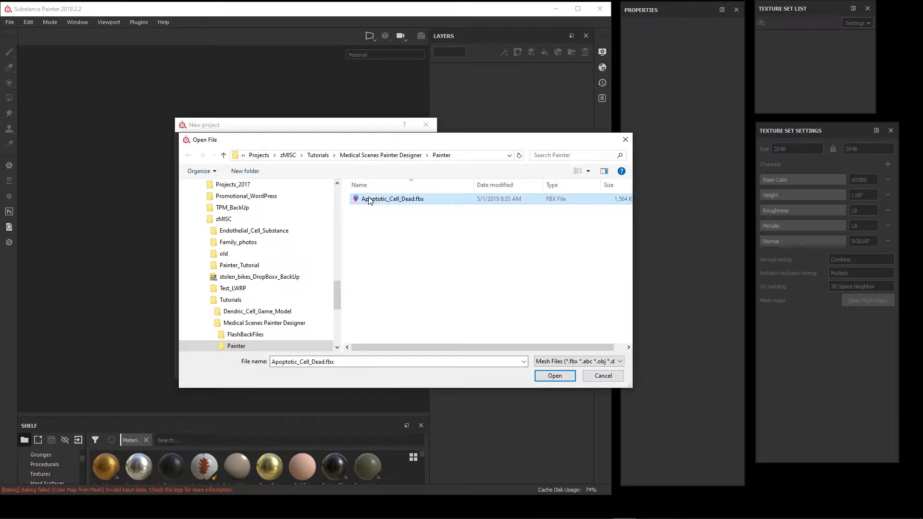
click(563, 375)
click(358, 365)
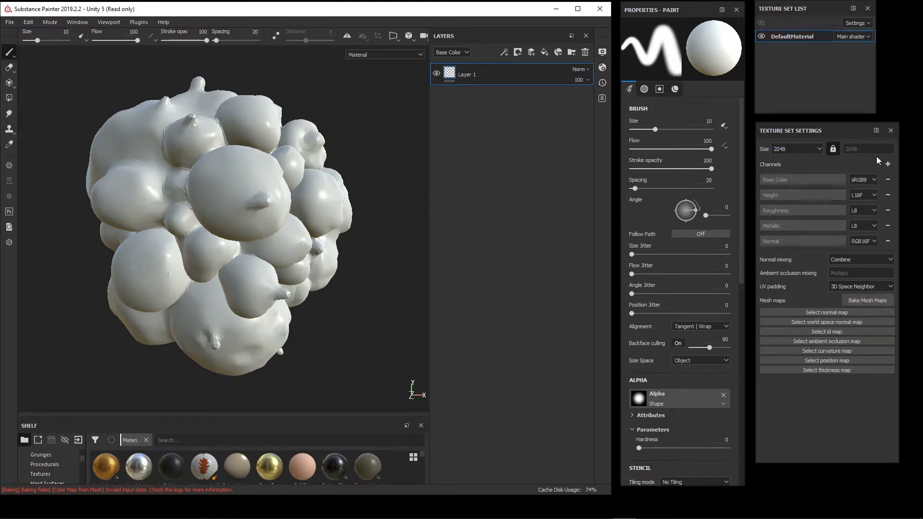
click(893, 164)
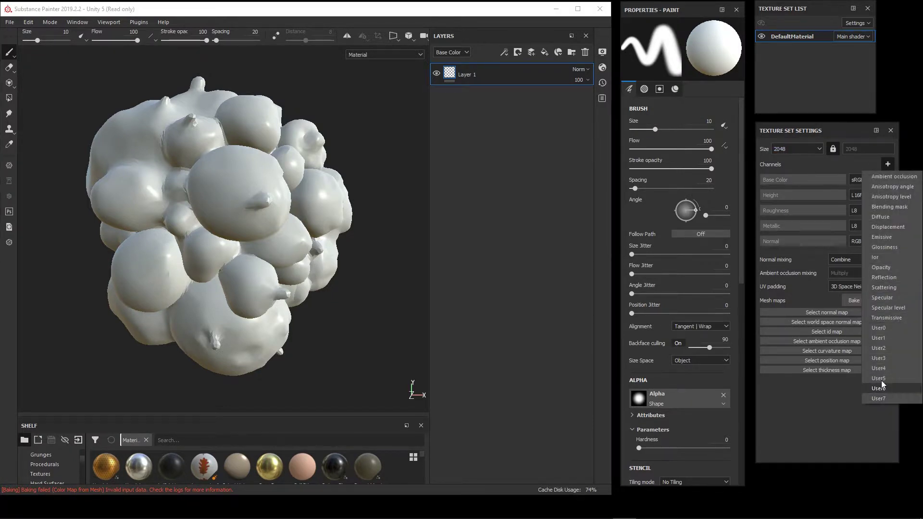
click(824, 165)
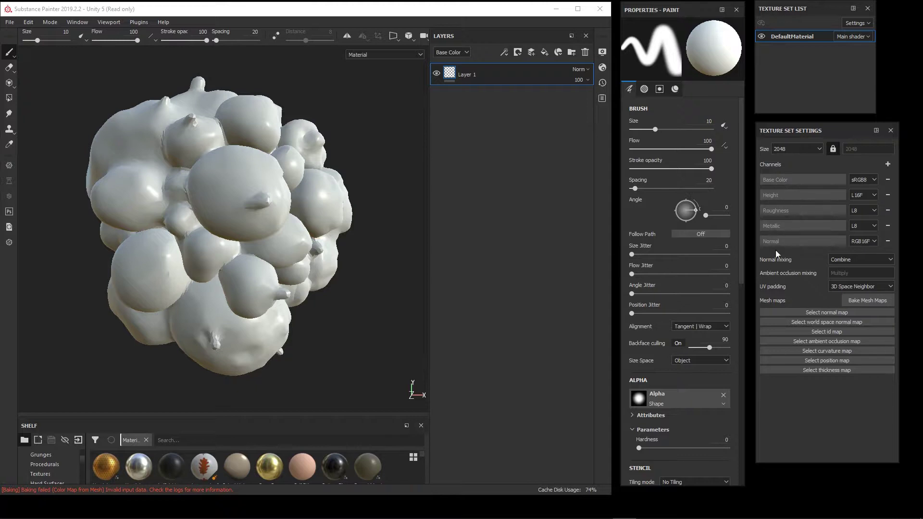
Bake the DefaultMaterial mesh maps with the default baking settings.
click(868, 299)
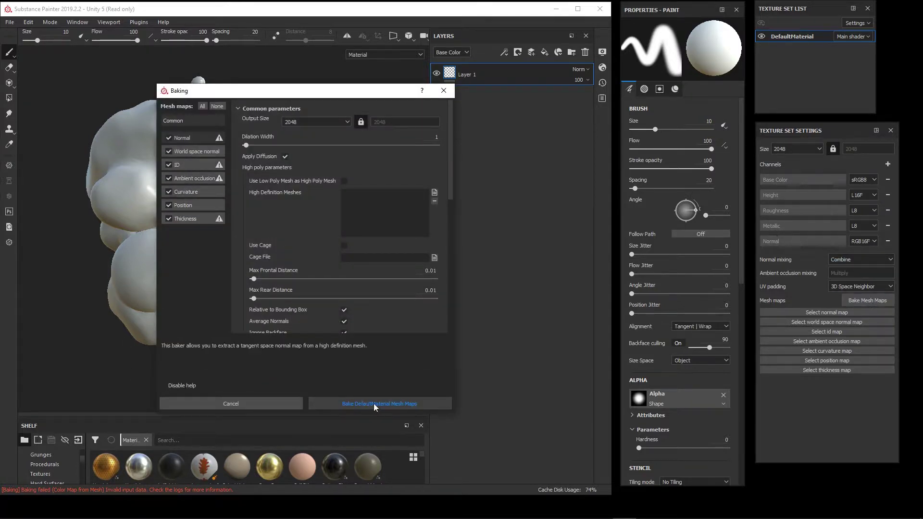
click(388, 403)
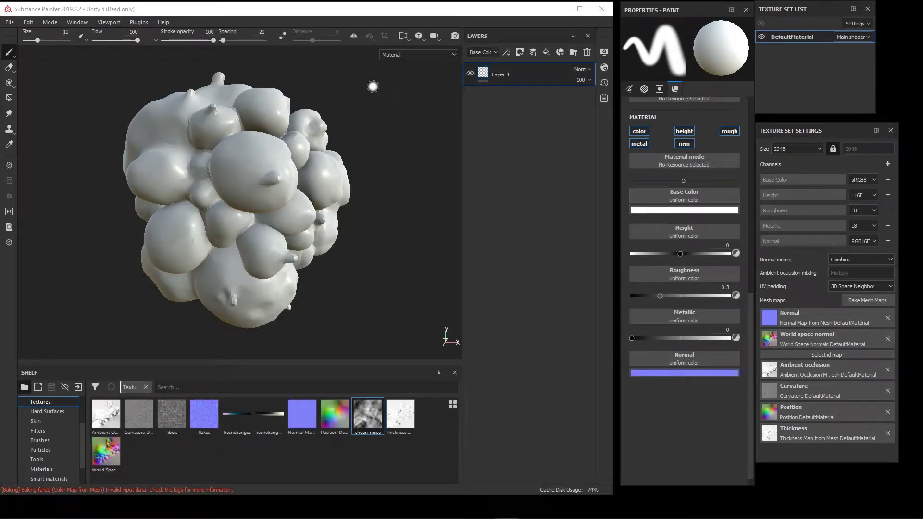
Show the baked Thickness map on the model in the viewport.
click(398, 54)
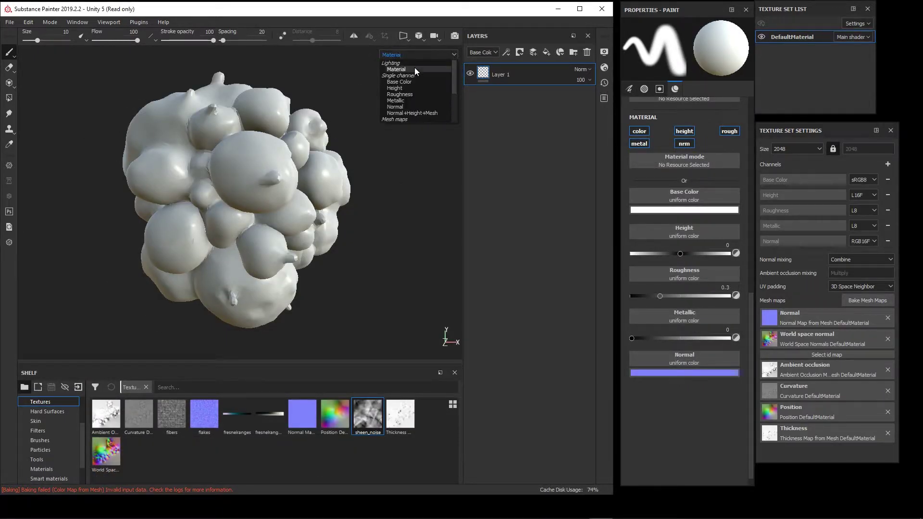
drag(455, 85, 454, 114)
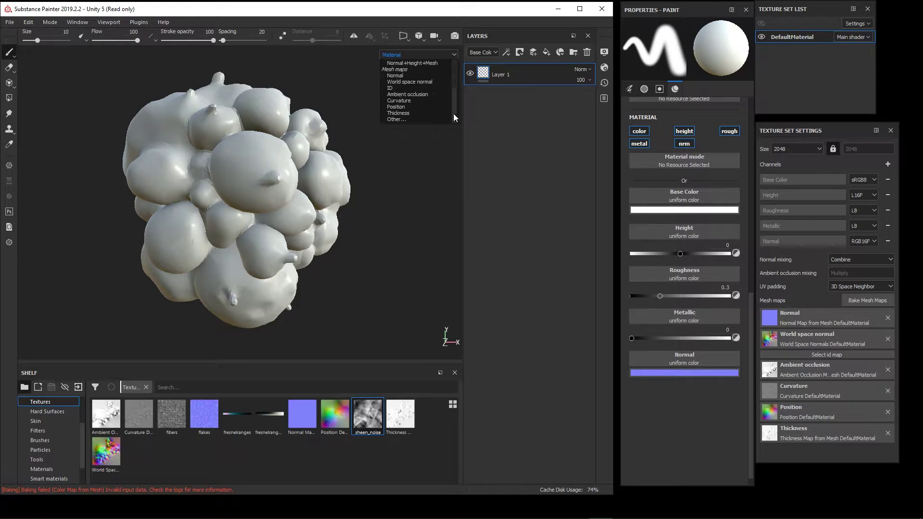
click(398, 113)
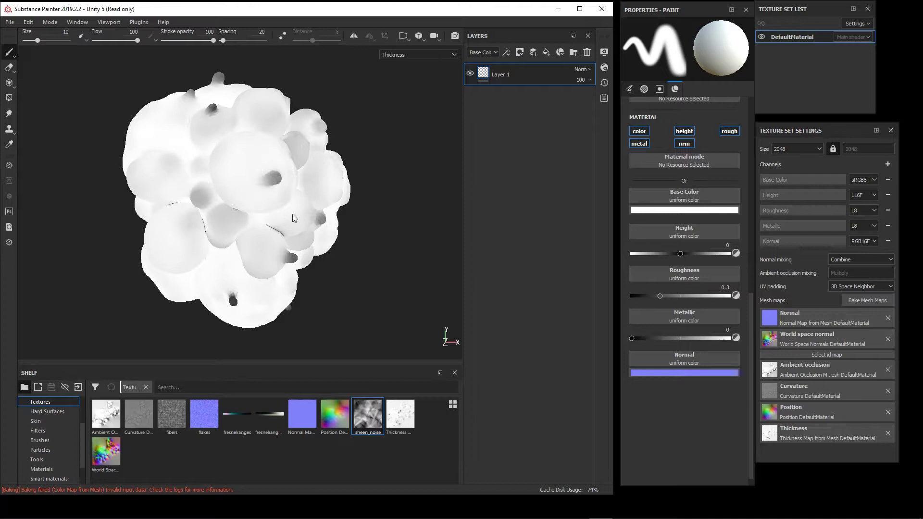
Inspect the UV layout in a 3D/2D split view, then return to a single 3D view.
click(405, 37)
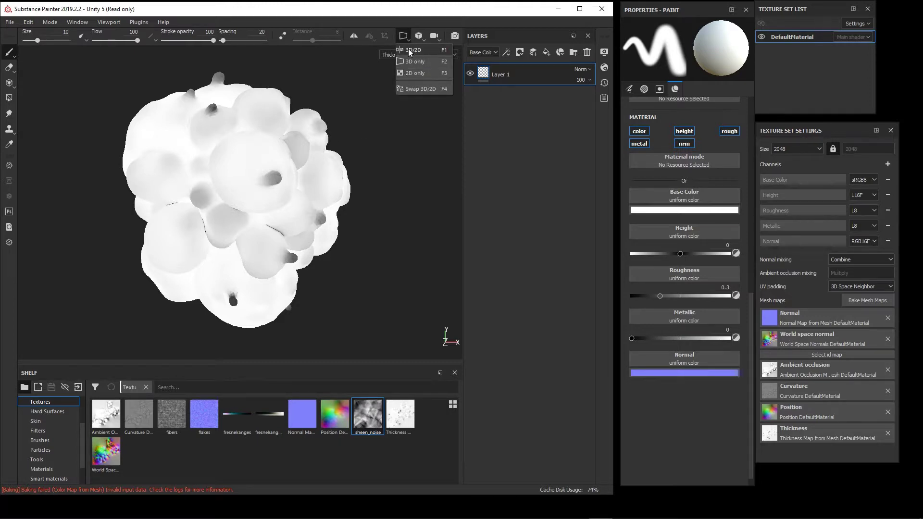
click(408, 49)
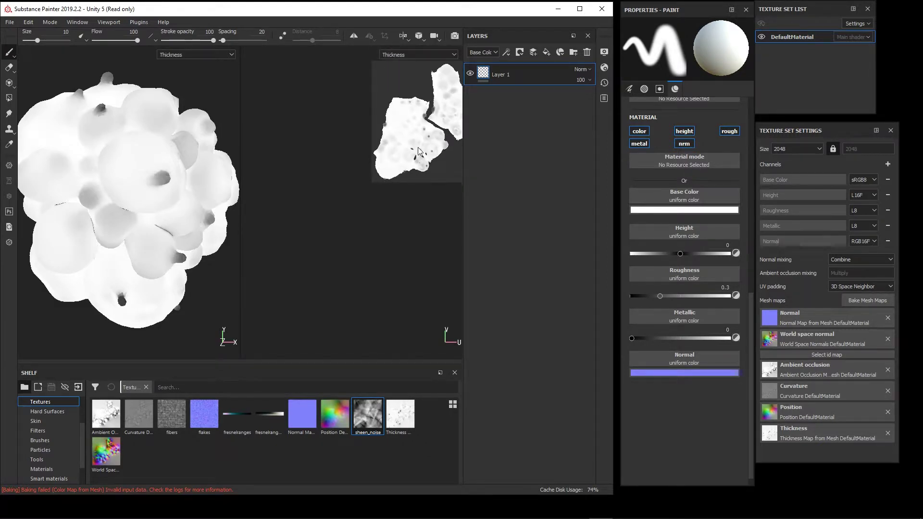
key(f)
alt+right_drag(357, 213, 448, 192)
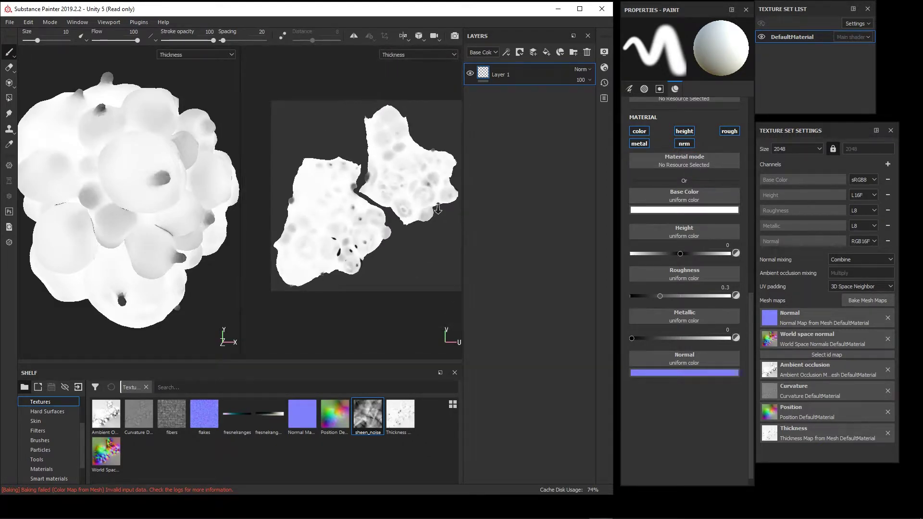
click(396, 55)
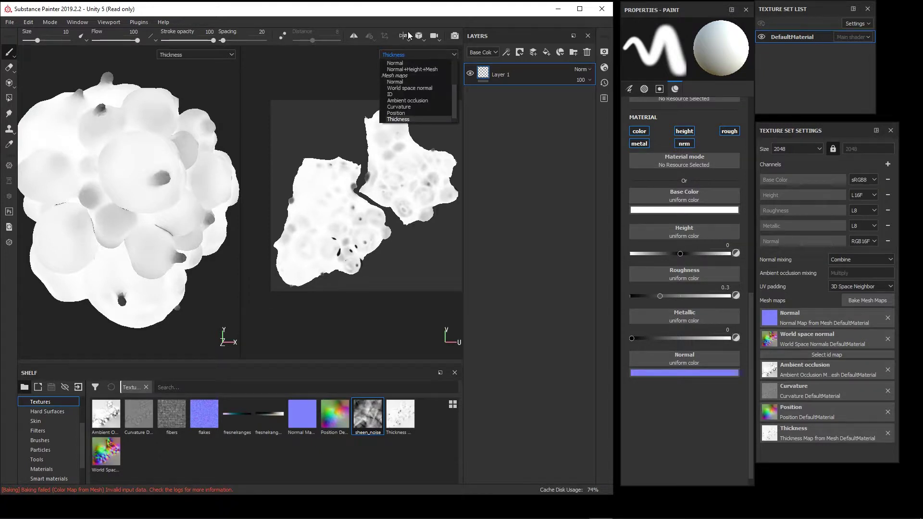
click(408, 36)
click(412, 60)
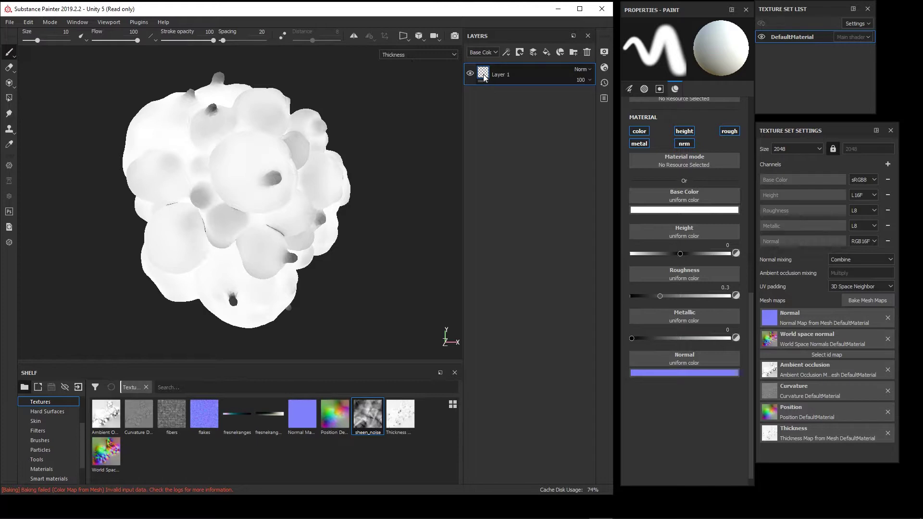
Switch the viewport display back to the shaded Material.
click(399, 55)
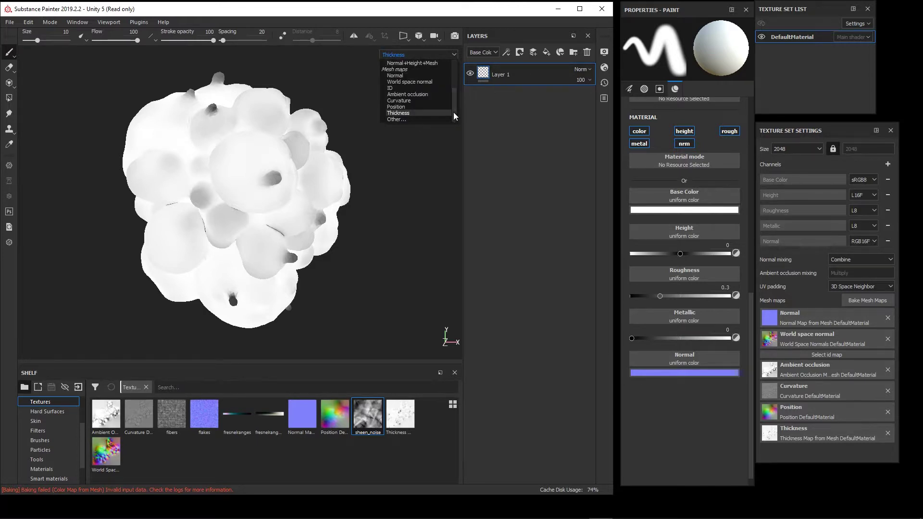
drag(453, 112, 454, 56)
click(397, 69)
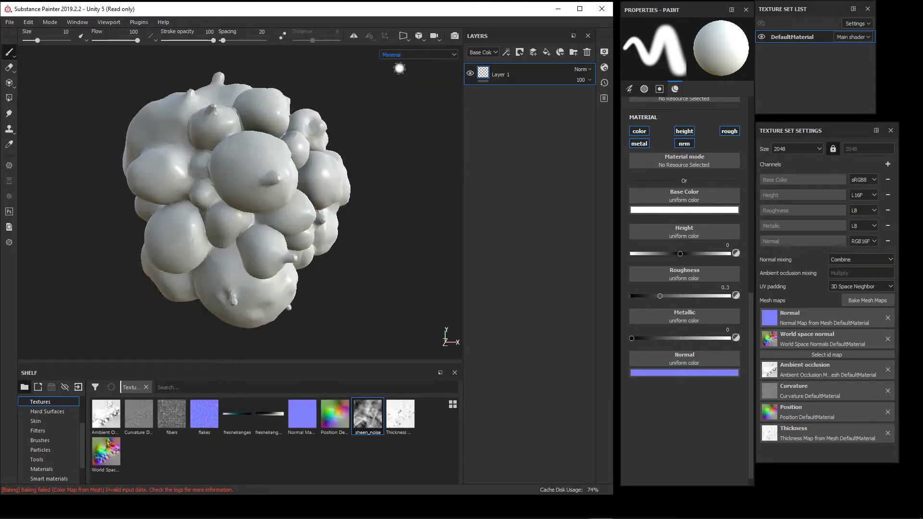
Add a new fill layer named Base.
click(547, 53)
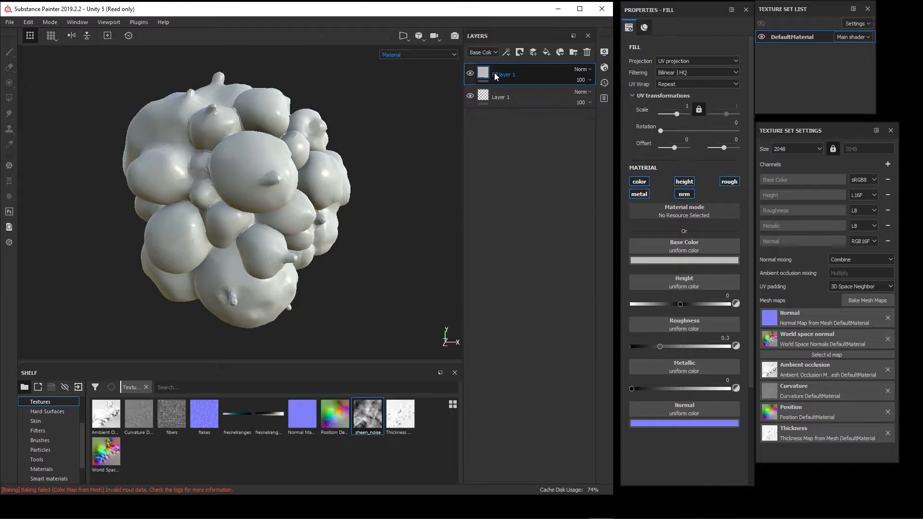
key(BackSpace)
key(Return)
Set the Base layer's base colour to a deep violet.
click(661, 261)
click(736, 280)
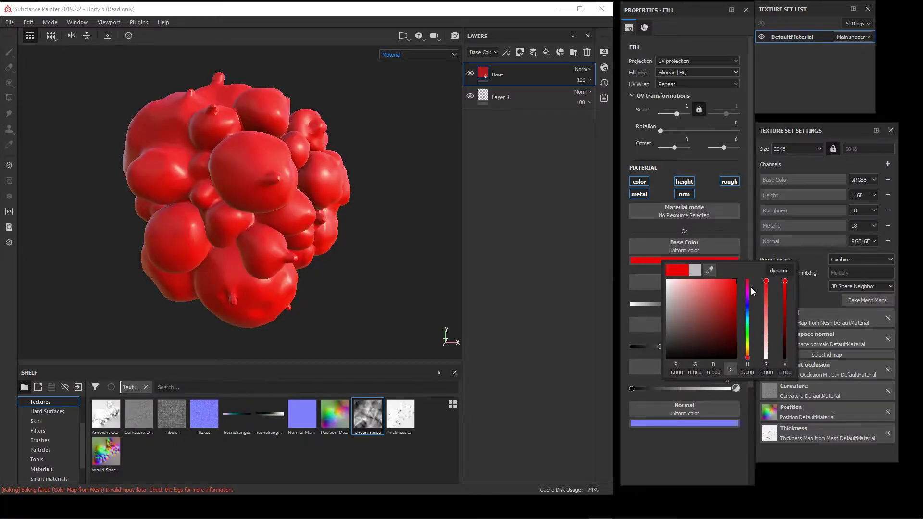
mouse_move(748, 289)
mouse_down()
mouse_move(748, 302)
mouse_move(719, 320)
mouse_move(711, 307)
mouse_move(720, 290)
mouse_move(719, 324)
mouse_move(719, 286)
mouse_move(726, 308)
mouse_move(737, 279)
mouse_move(748, 315)
mouse_move(748, 306)
mouse_up()
click(717, 310)
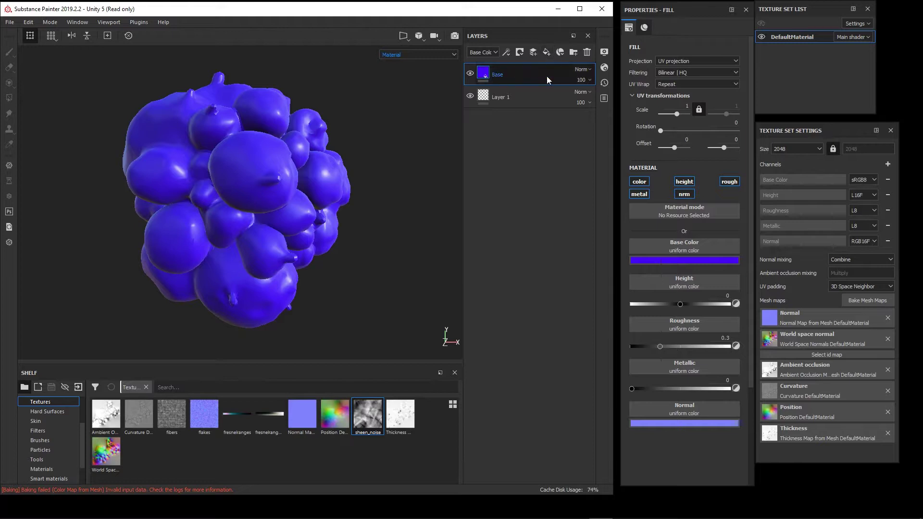
Duplicate the Base layer and make the copy's base colour yellow.
key(ctrl+d)
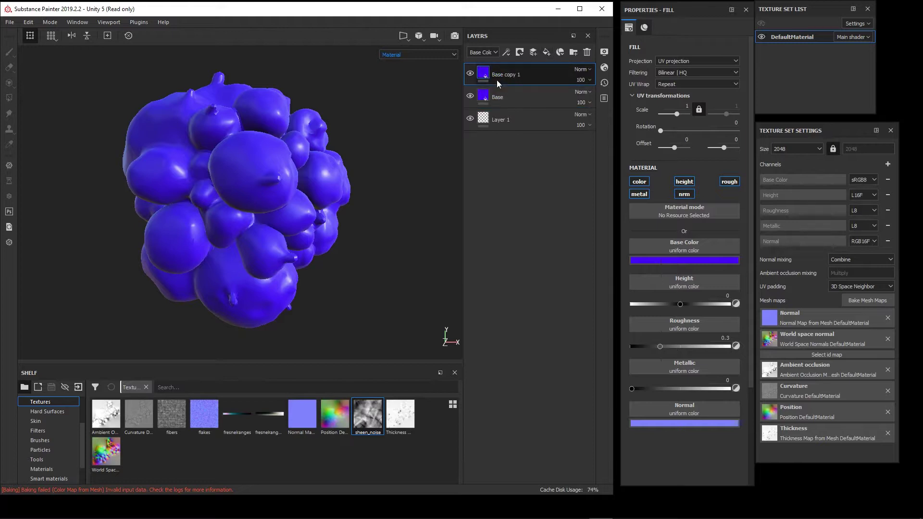
click(671, 260)
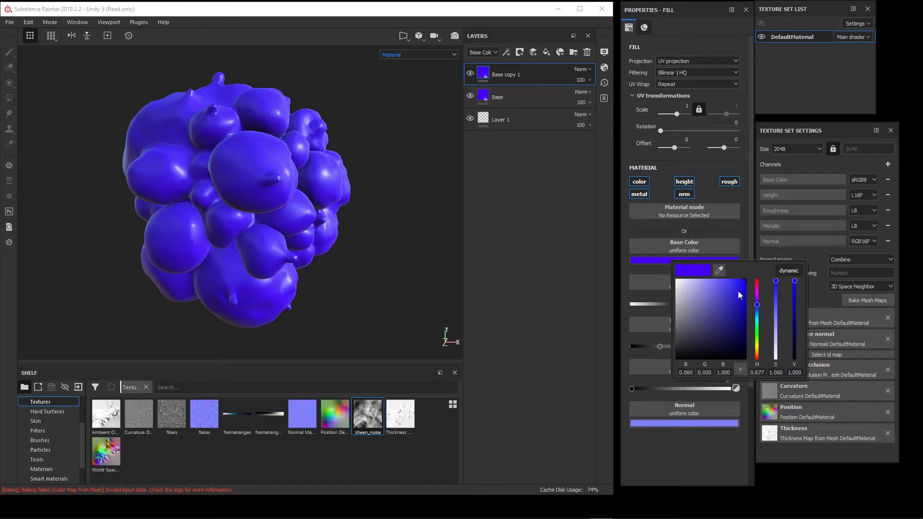
drag(758, 333, 761, 345)
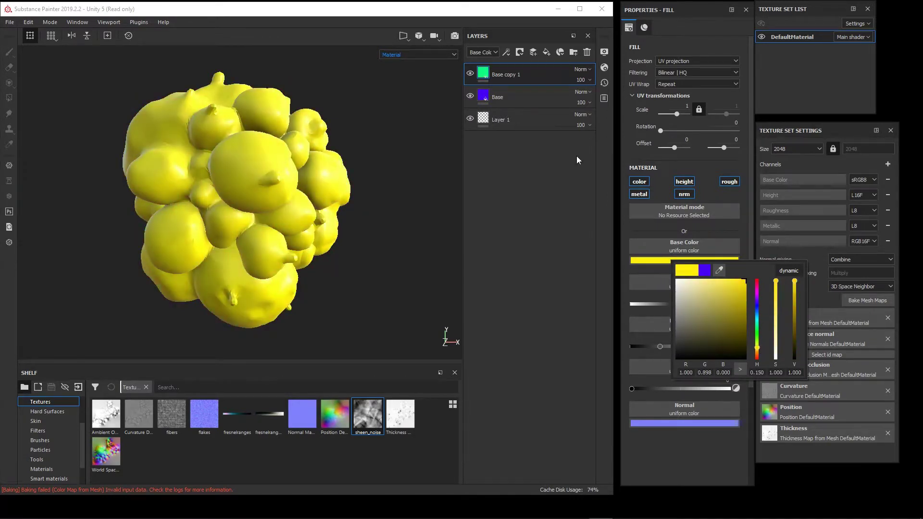
Rename the yellow copy to 'tips' and toggle its visibility to compare.
double_click(506, 75)
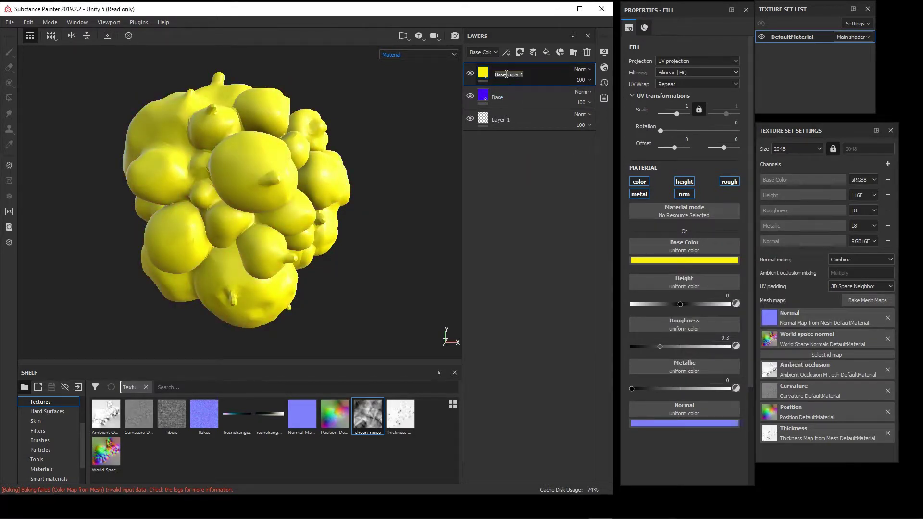
text(tips)
key(Return)
click(471, 74)
click(470, 74)
click(520, 52)
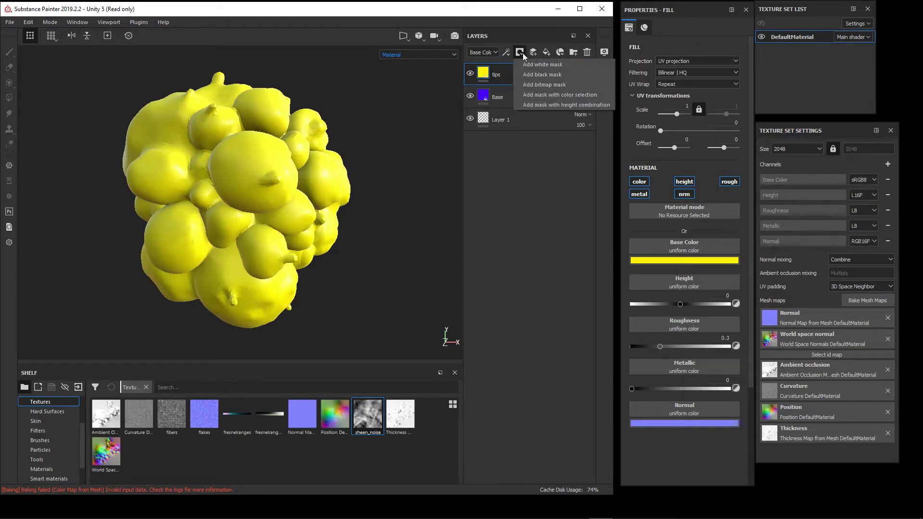
click(515, 33)
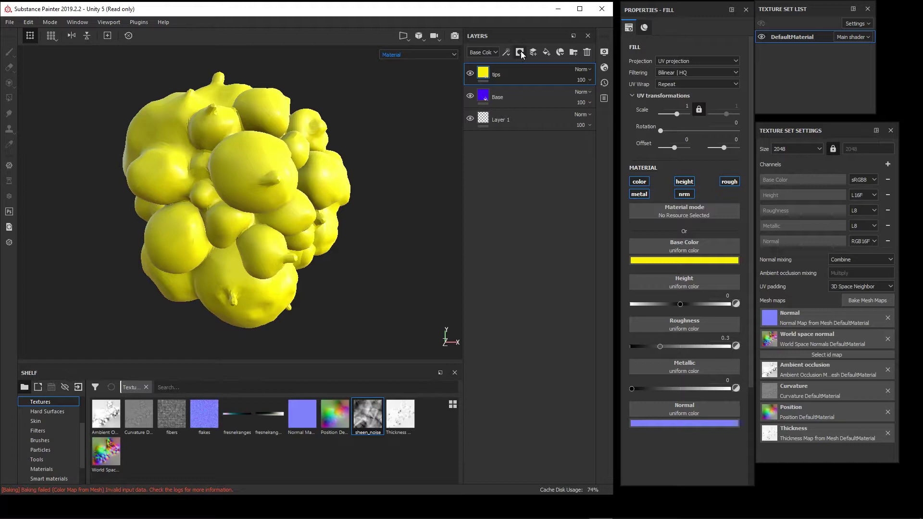
Add a black mask to the tips layer so the cell shows blue-violet again.
right_click(512, 73)
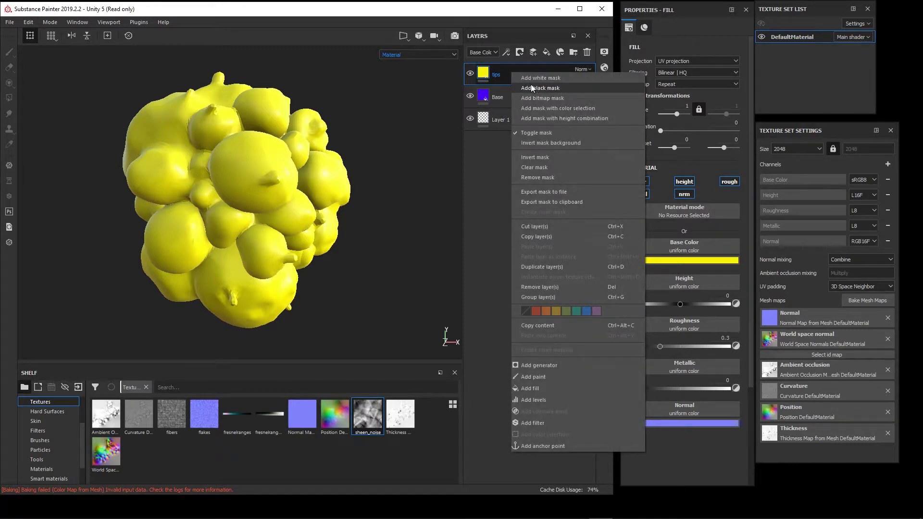
right_click(509, 71)
right_click(512, 73)
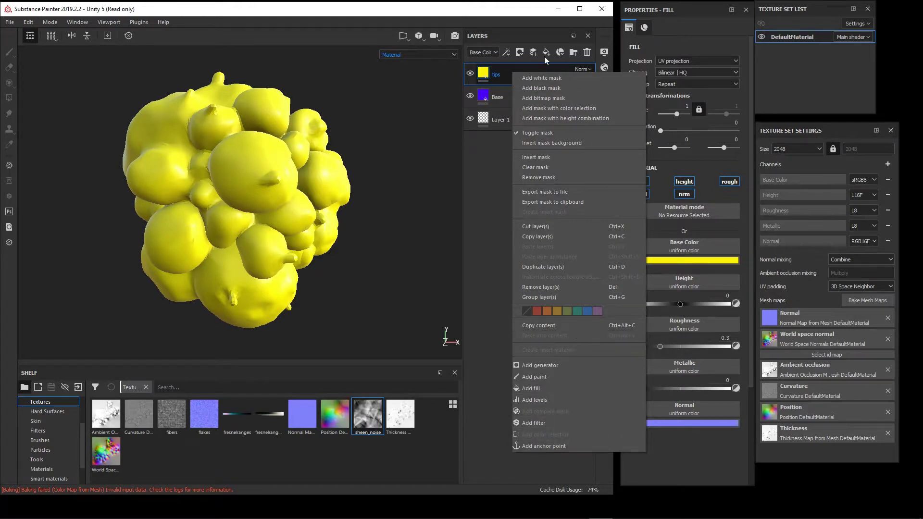
click(546, 87)
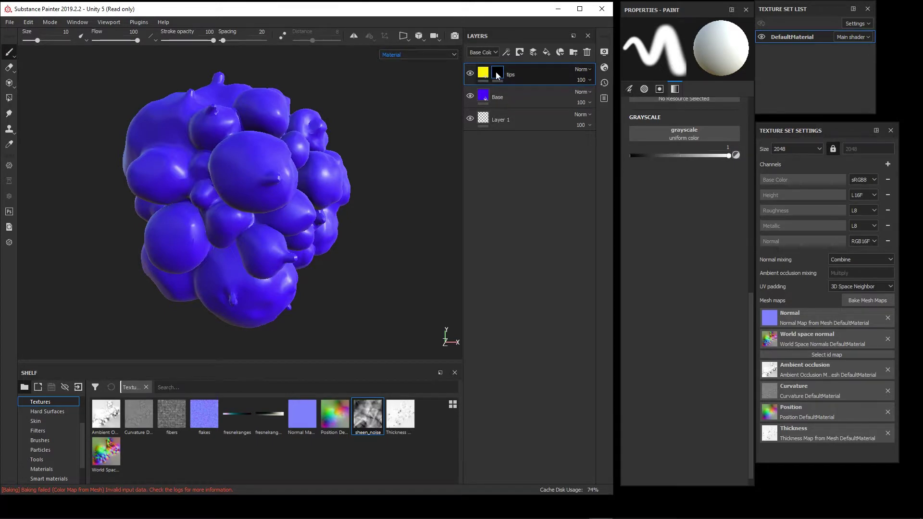
mouse_move(499, 78)
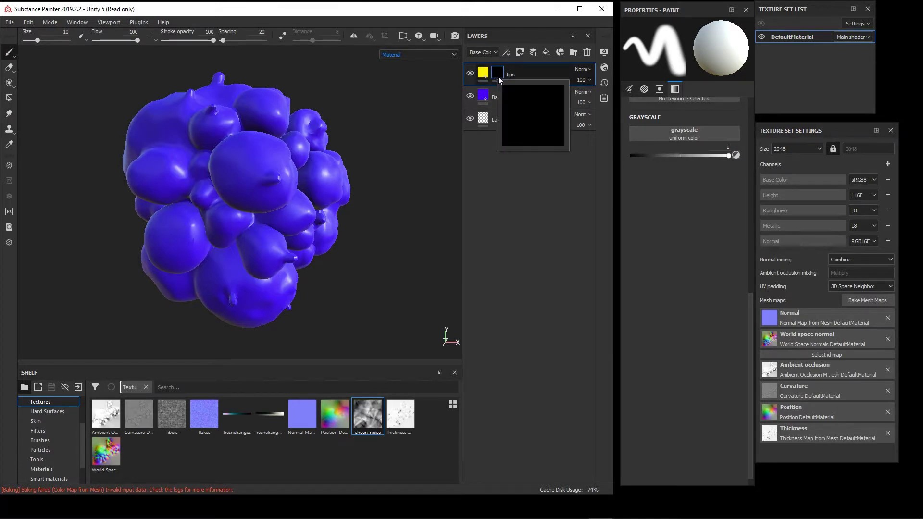
right_click(497, 76)
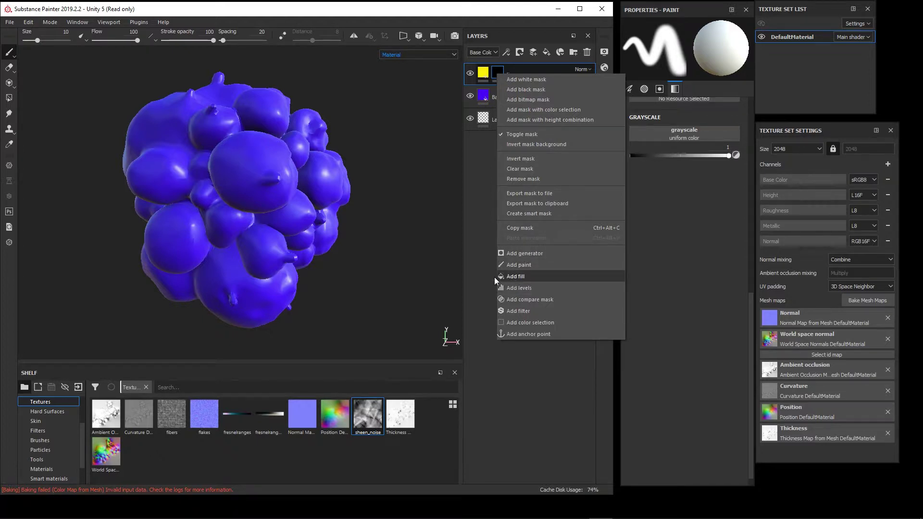
Add a fill to the tips mask driven by the baked Thickness map.
click(511, 277)
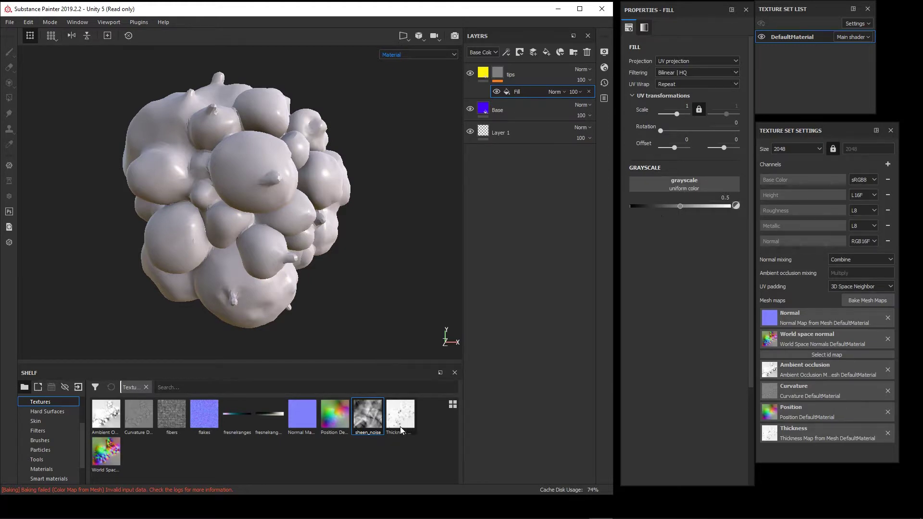
drag(401, 430, 670, 189)
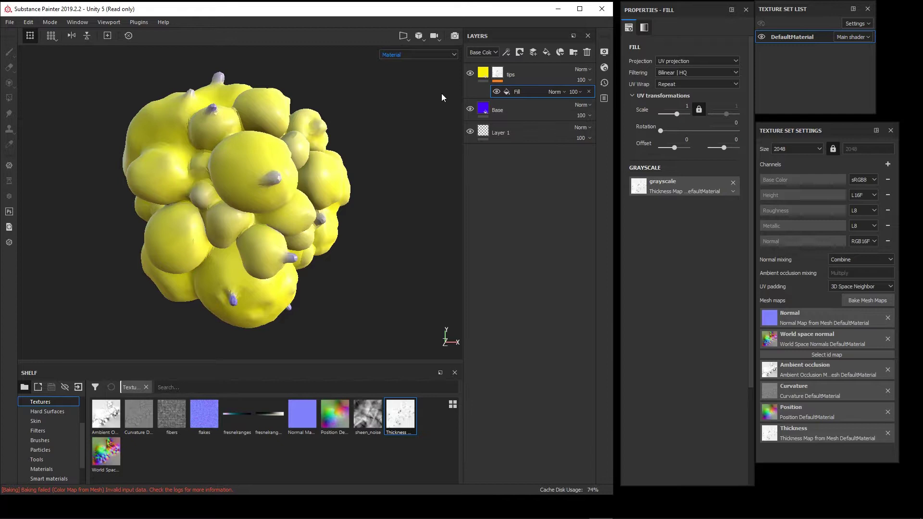
Add an Invert filter to the tips mask, leaving yellow only on the spike tips.
right_click(531, 91)
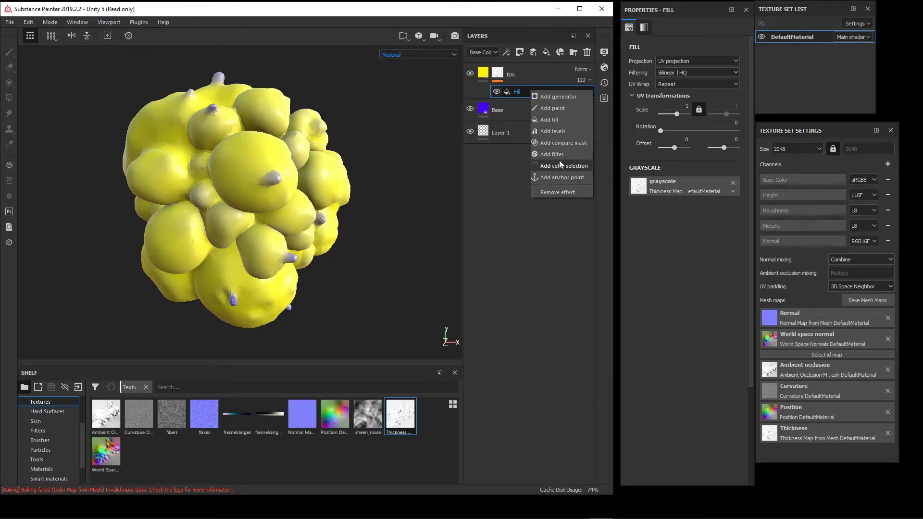
click(548, 154)
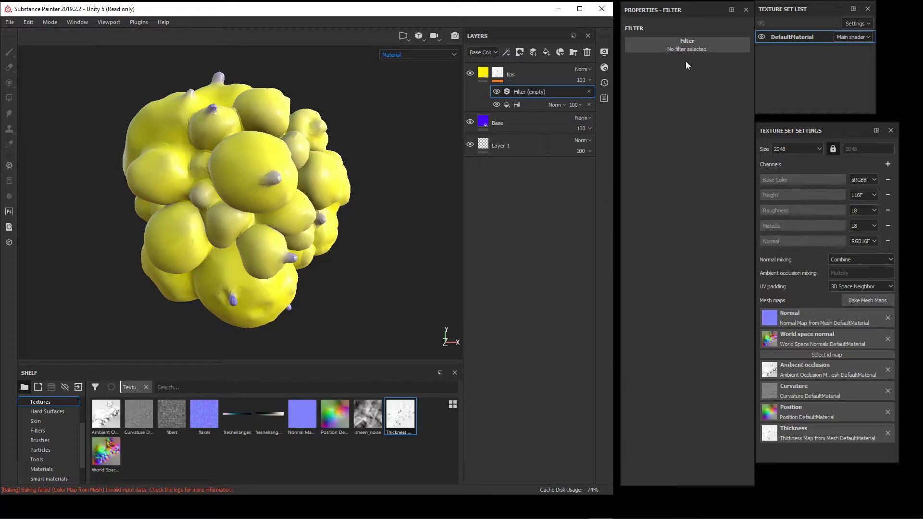
click(715, 47)
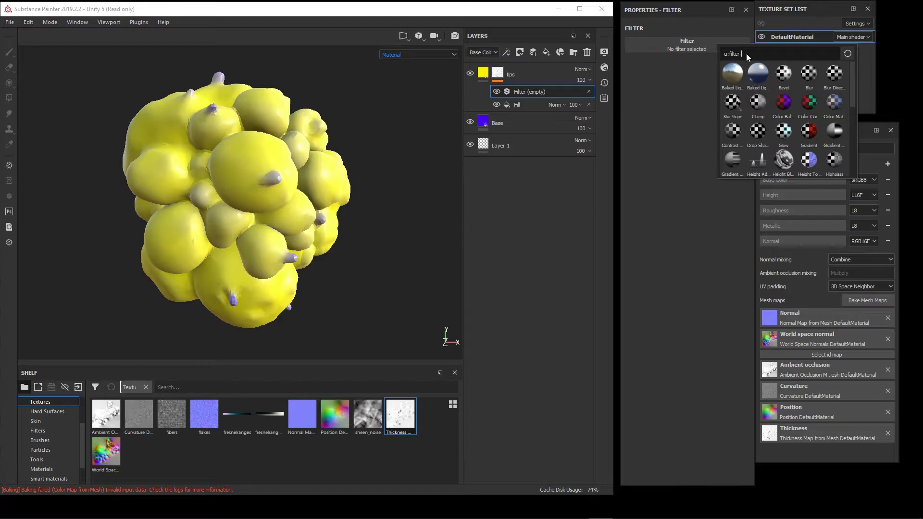
text(inver)
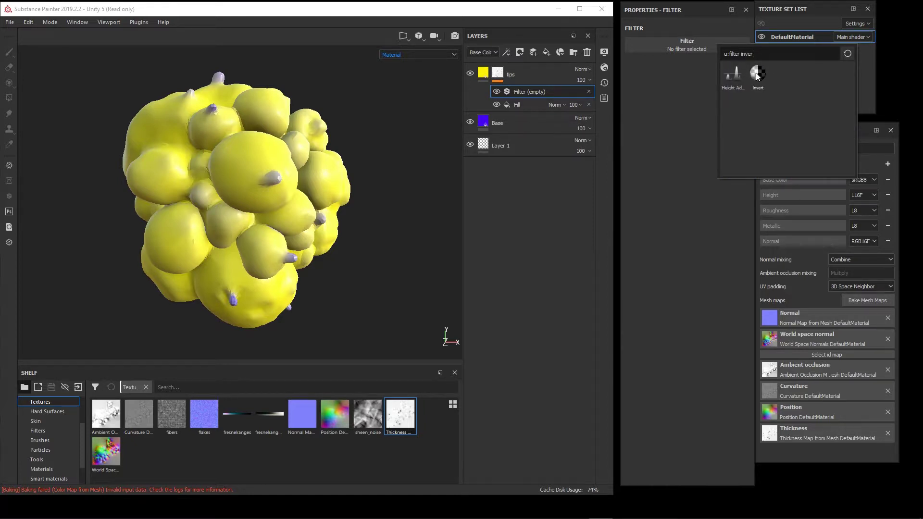
click(758, 73)
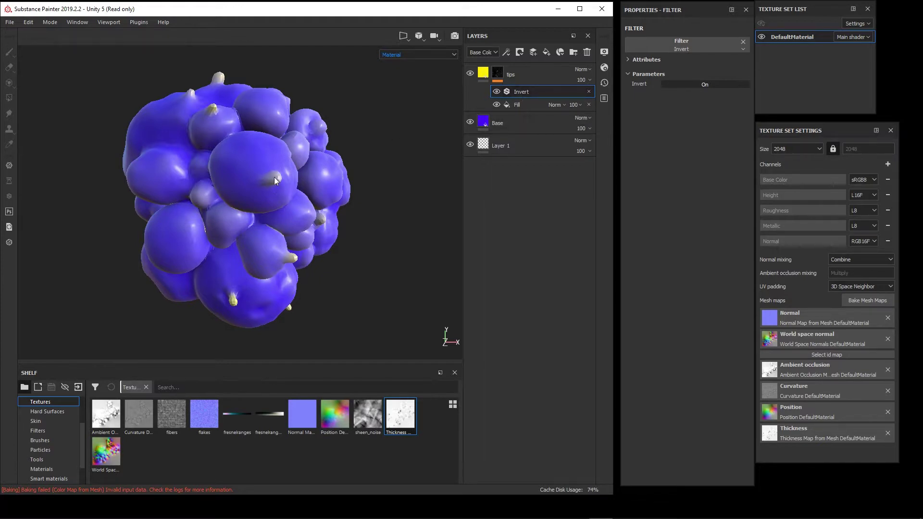
Display only the Base Color channel in the viewport and orbit to check mask coverage.
alt+drag(280, 177, 266, 162)
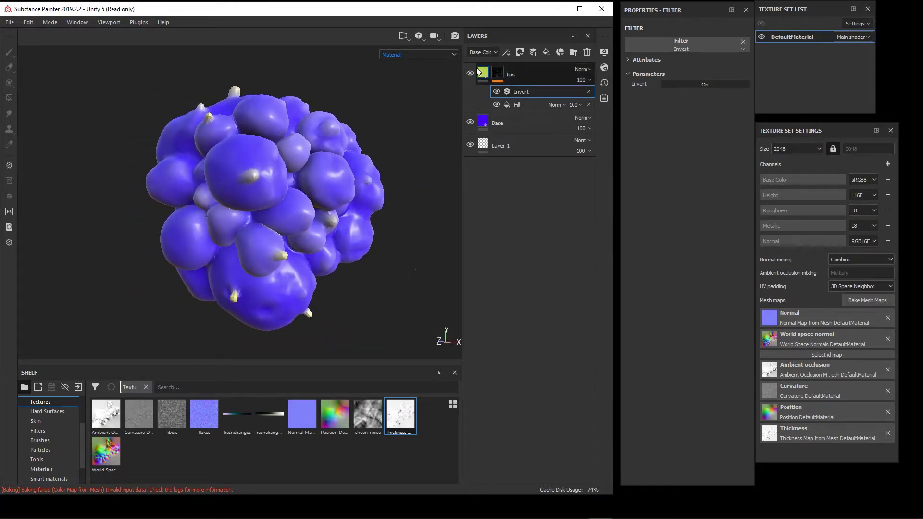
click(392, 55)
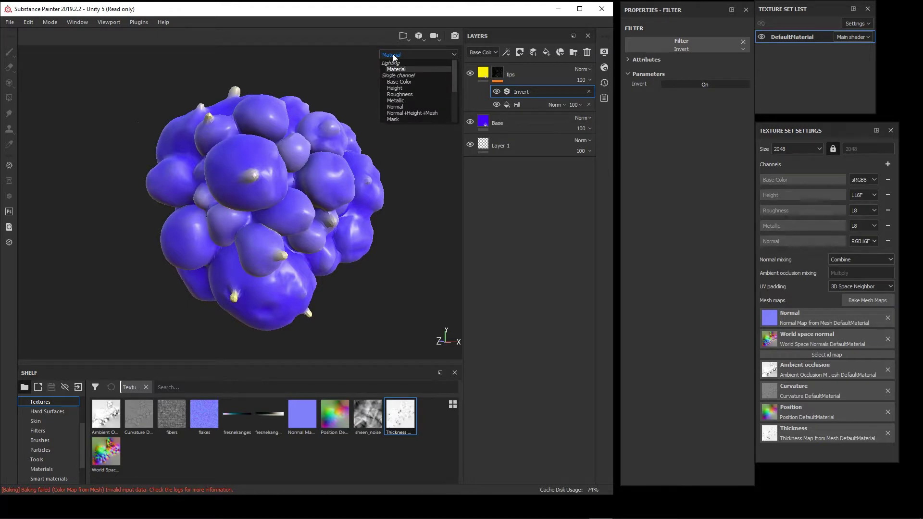
click(398, 81)
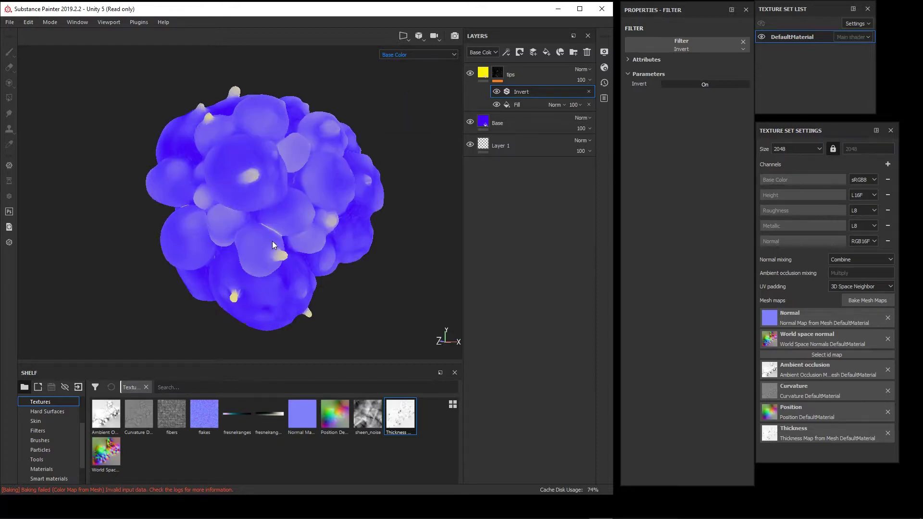
mouse_move(313, 228)
alt+mouse_down()
mouse_move(214, 181)
mouse_move(181, 264)
mouse_move(292, 303)
mouse_move(377, 278)
mouse_move(325, 178)
mouse_move(259, 254)
mouse_move(316, 224)
alt+mouse_up()
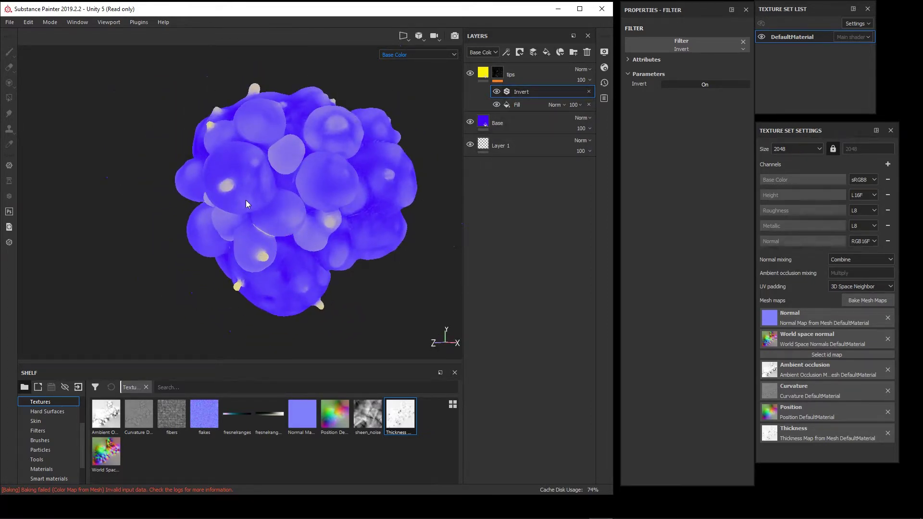
Add a Levels effect above Invert with the white point at about 0.242.
right_click(522, 91)
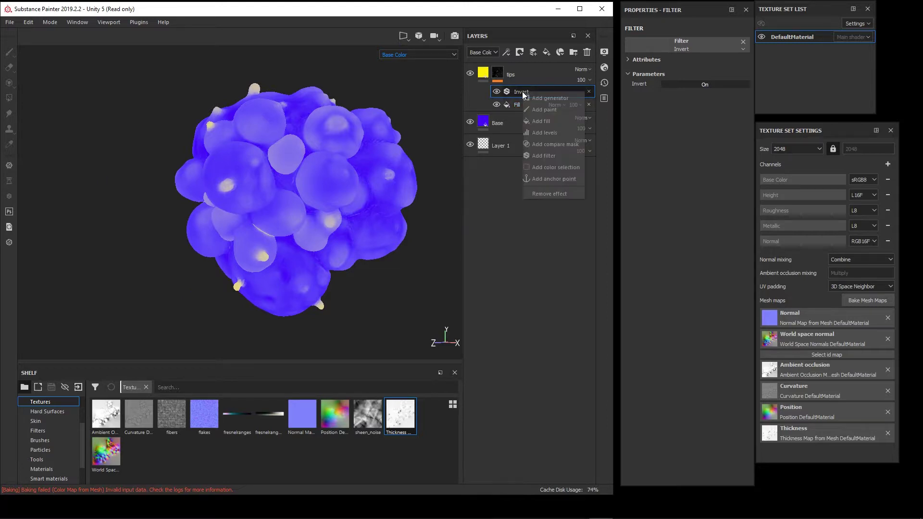
click(544, 132)
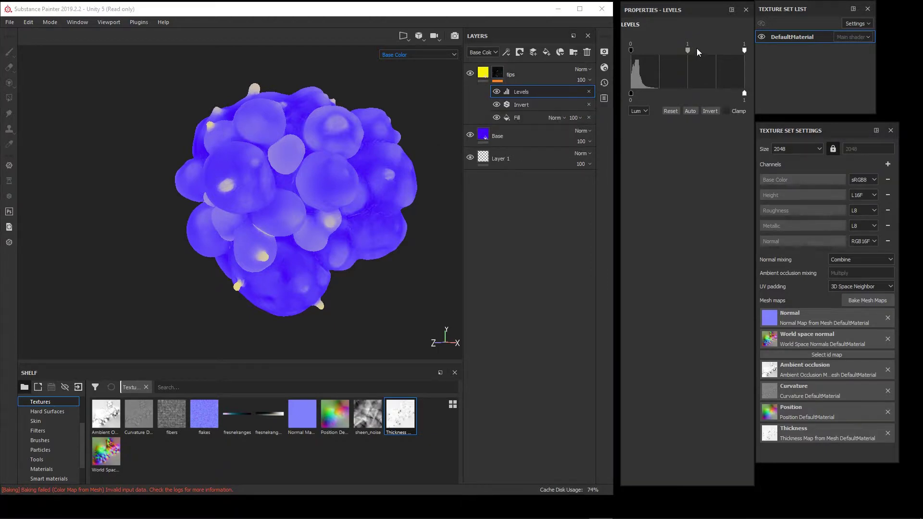
drag(744, 50, 659, 58)
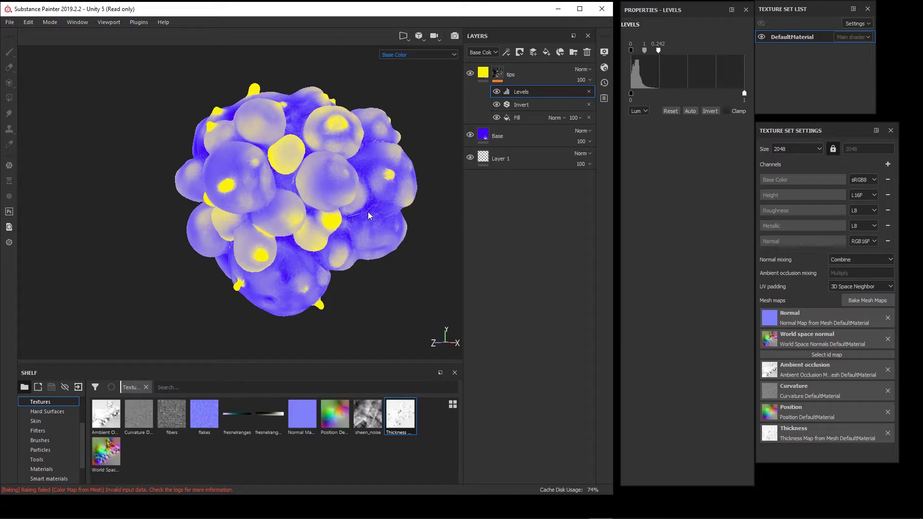
scroll(371, 211, up, 5)
alt+drag(376, 221, 341, 201)
Add a Blur filter at intensity 1.3 above Levels on the tips mask to soften the yellow patches.
right_click(524, 94)
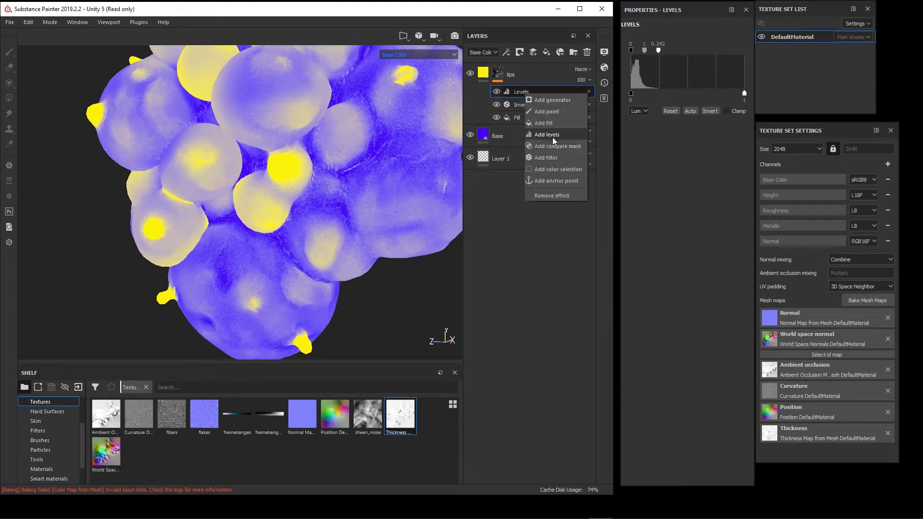
click(550, 155)
click(702, 50)
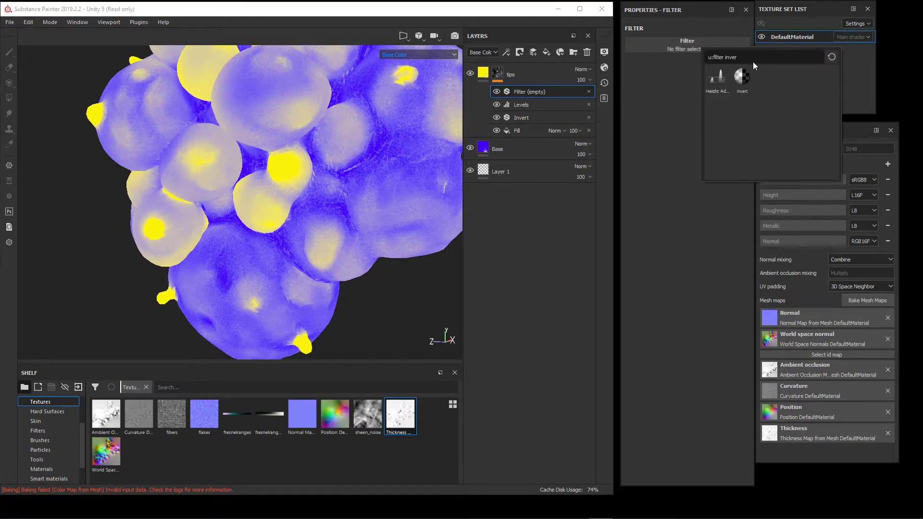
key(BackSpace)
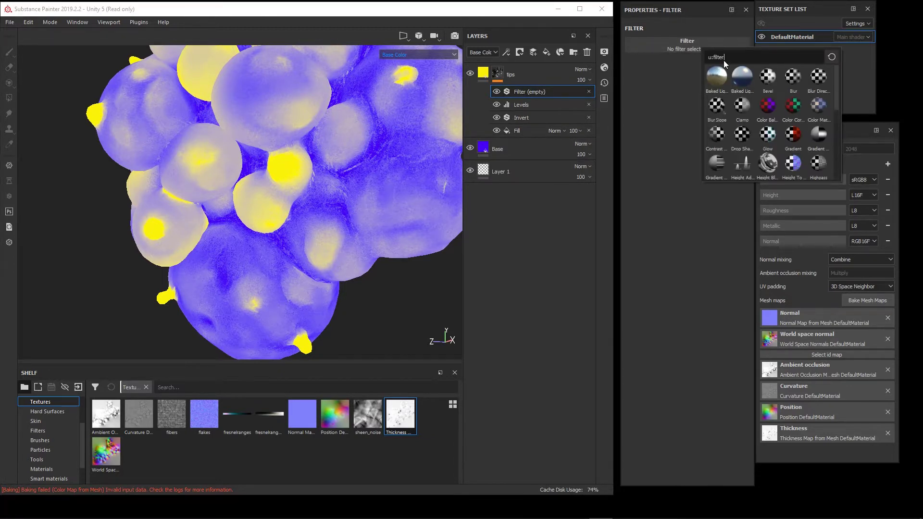
click(793, 77)
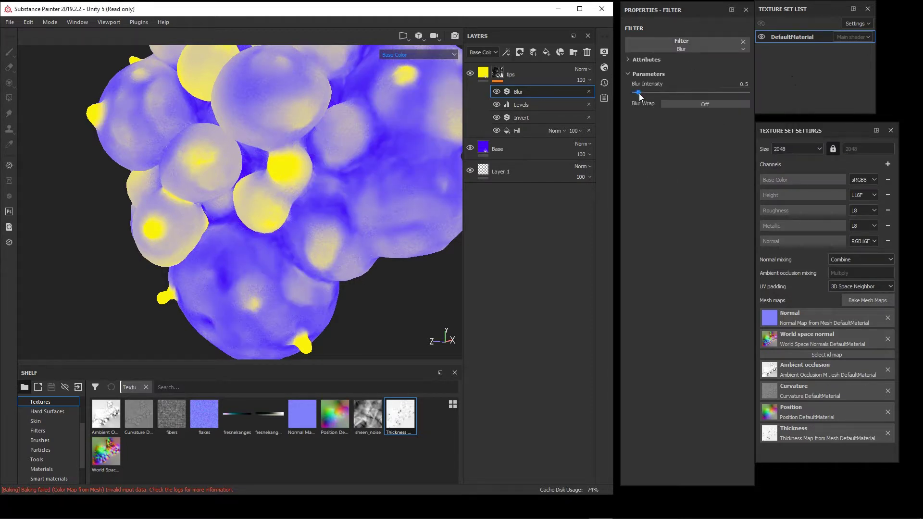
mouse_move(639, 92)
mouse_down()
mouse_move(792, 88)
mouse_move(631, 99)
mouse_move(643, 93)
mouse_up()
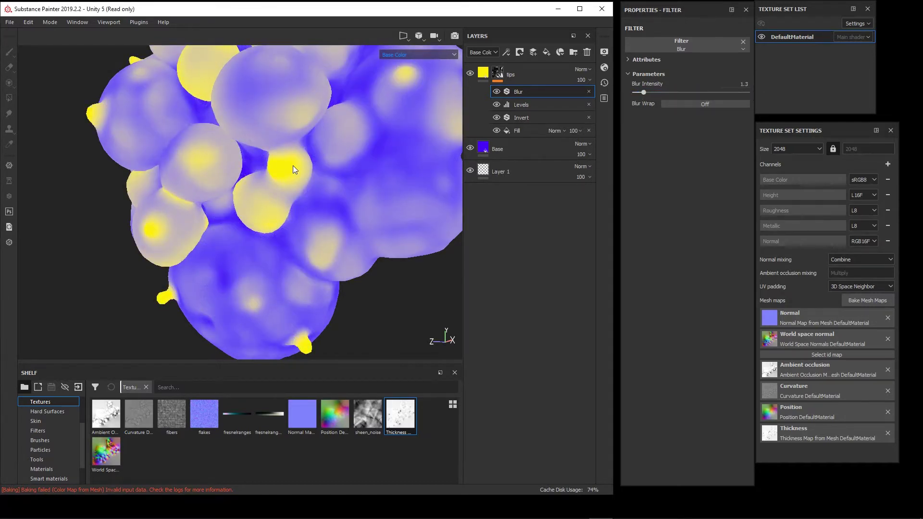
mouse_move(295, 169)
alt+mouse_down()
mouse_move(319, 116)
mouse_move(341, 184)
mouse_move(311, 175)
alt+mouse_up()
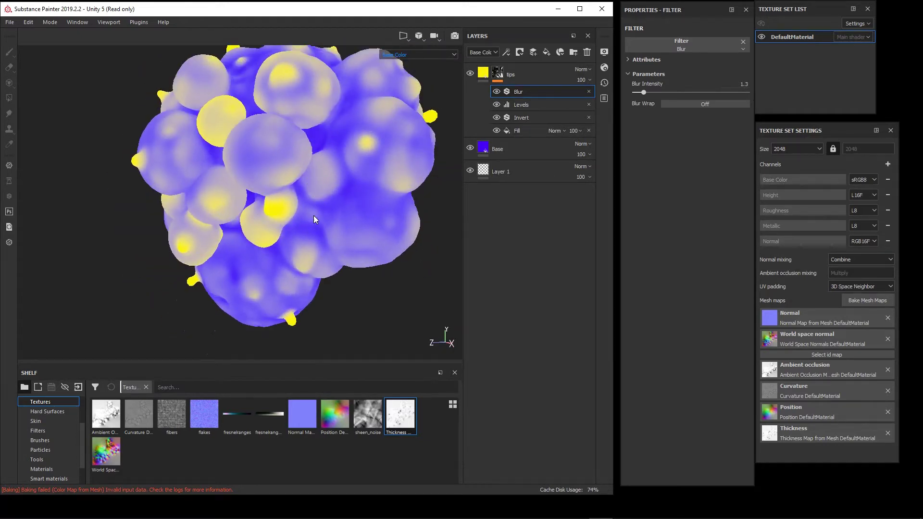
alt+drag(314, 219, 352, 191)
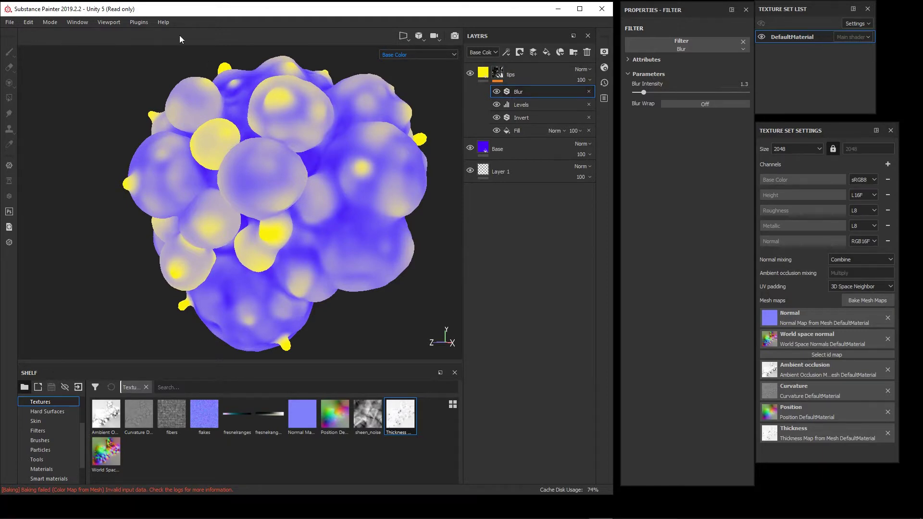
Switch the viewport back to the full Material display.
click(397, 55)
click(401, 71)
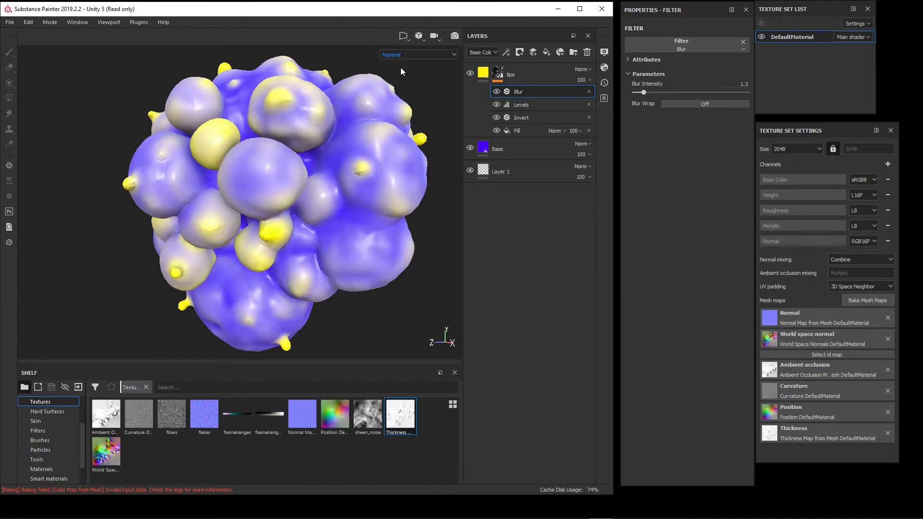
alt+drag(261, 212, 337, 164)
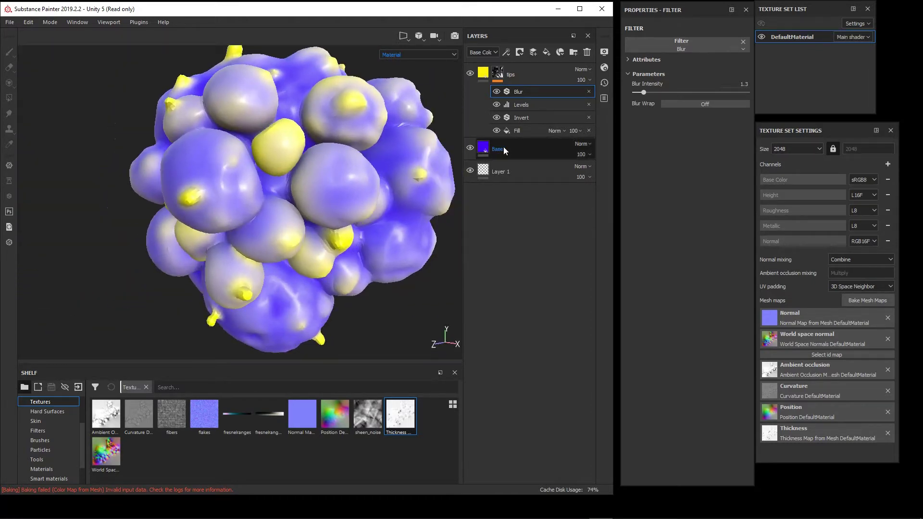
Make the Base layer colour deep purple and tighten the tips Levels so tips cover less.
click(503, 147)
click(672, 259)
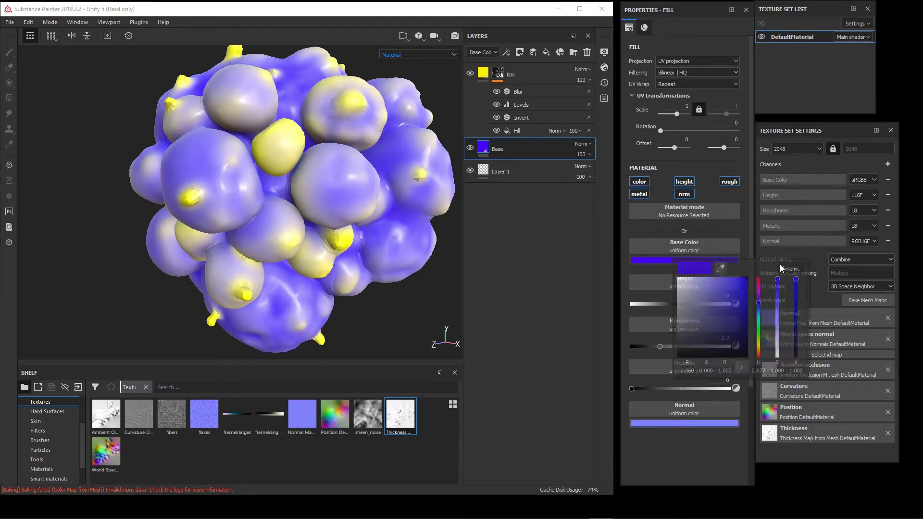
drag(758, 302, 760, 291)
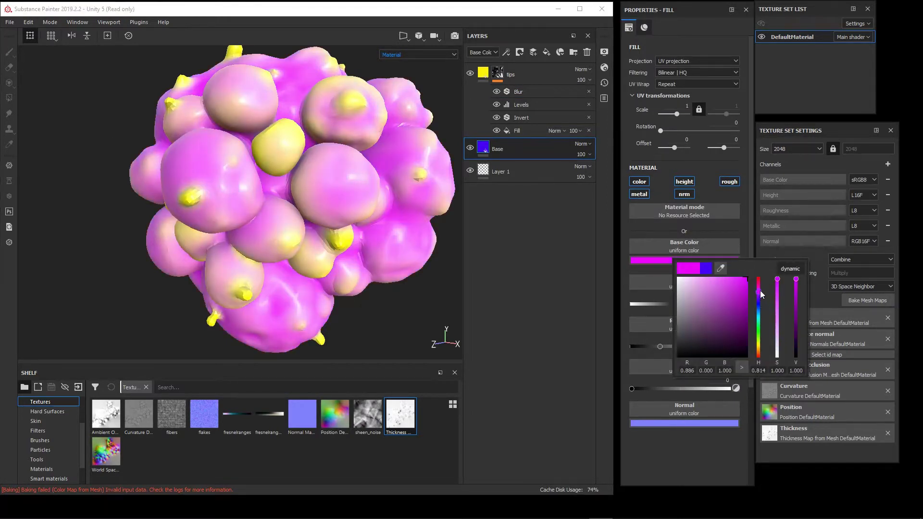
click(728, 316)
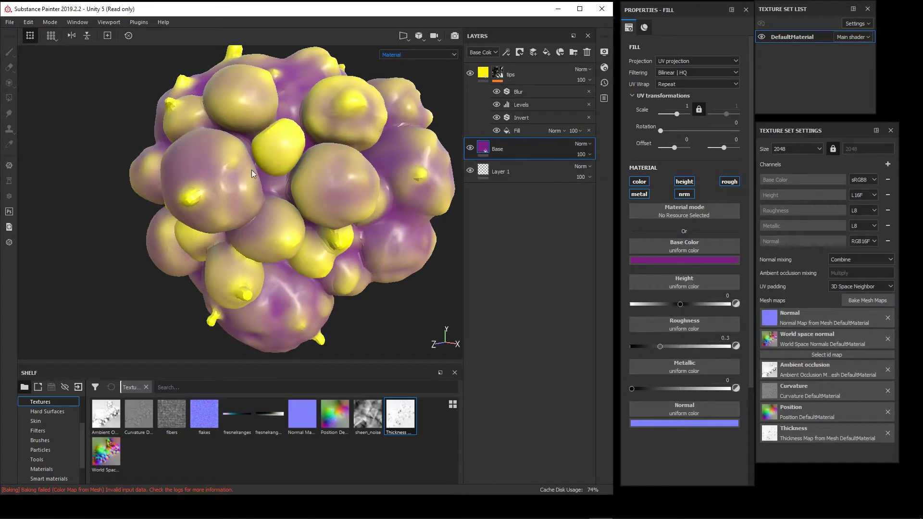
click(521, 104)
mouse_move(659, 50)
mouse_down()
mouse_move(700, 50)
mouse_move(662, 53)
mouse_up()
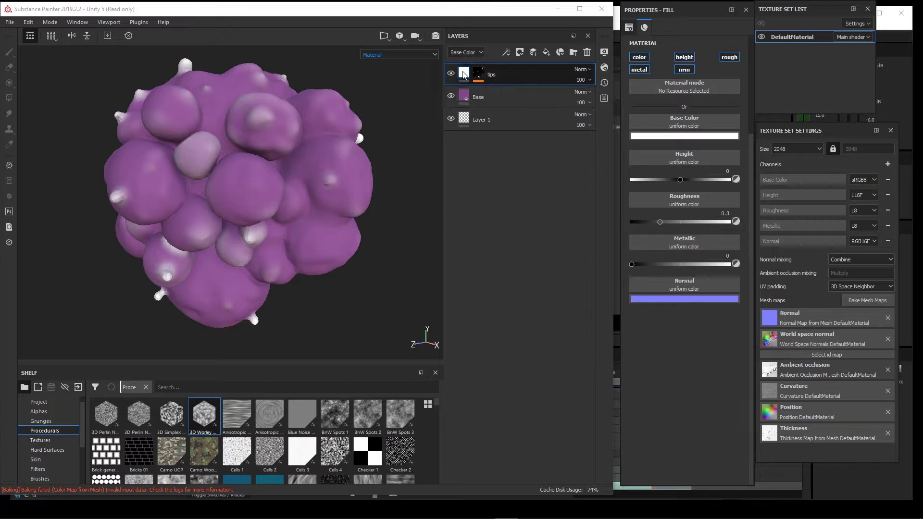
Add a new paint layer at the top of the stack and name it 'PAint'.
click(376, 56)
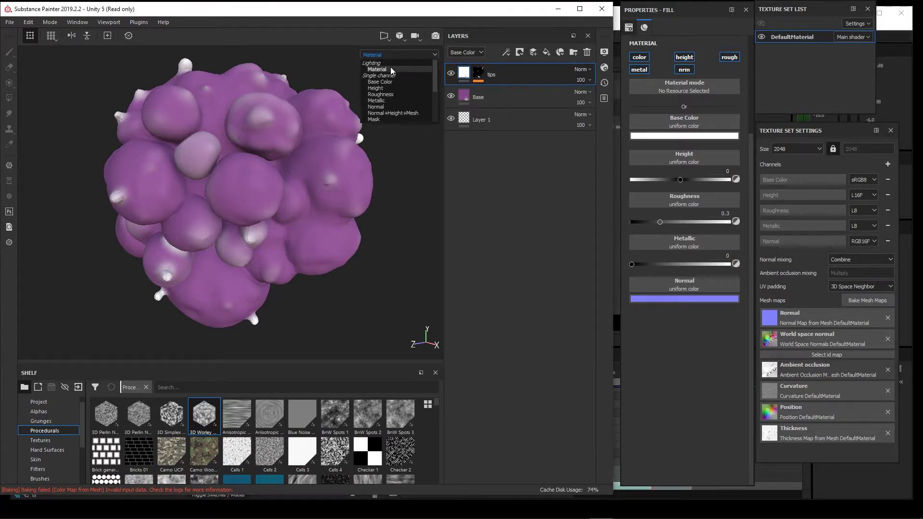
drag(435, 82, 436, 56)
click(297, 46)
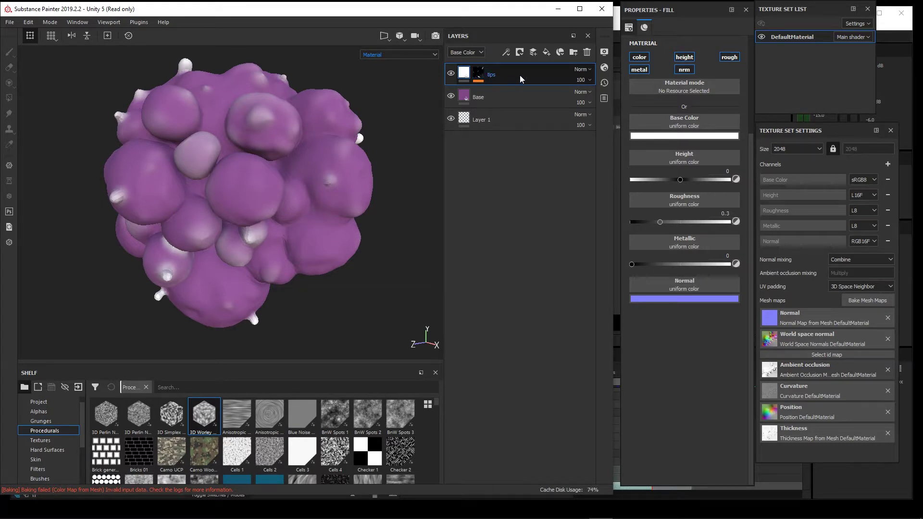
click(534, 54)
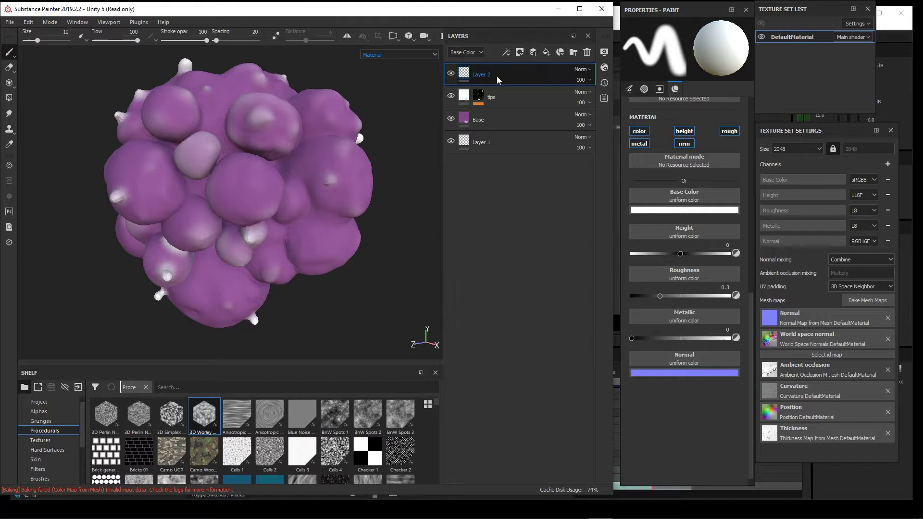
double_click(485, 75)
text(PAint)
click(479, 95)
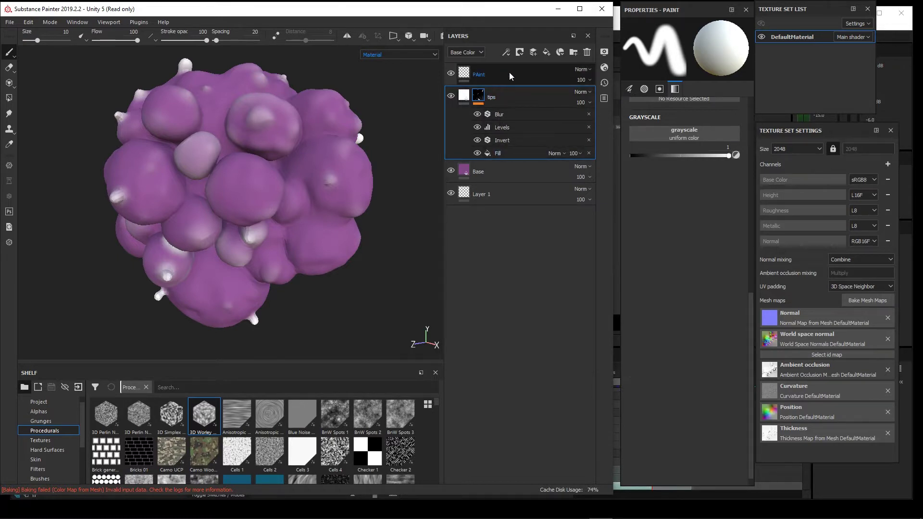
click(501, 97)
click(465, 73)
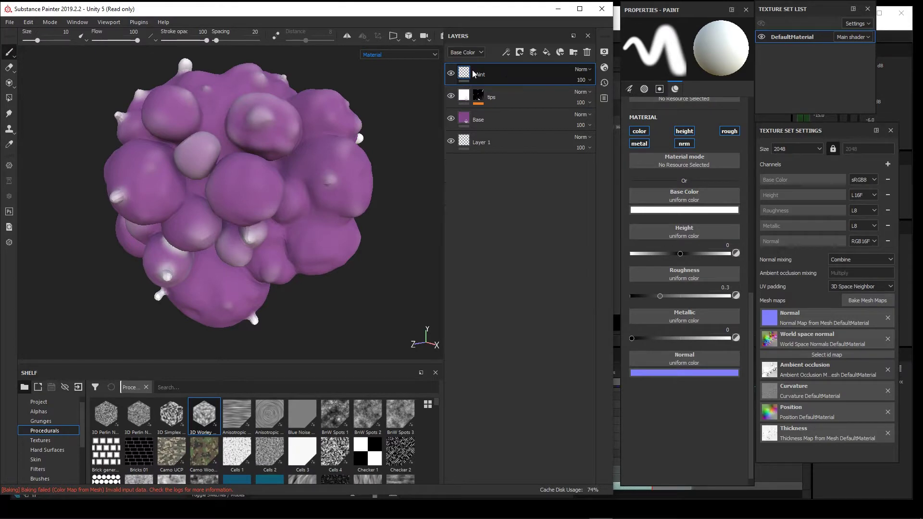
Add a fill effect to PAint with roughness, height, normal and metallic channels disabled.
right_click(463, 73)
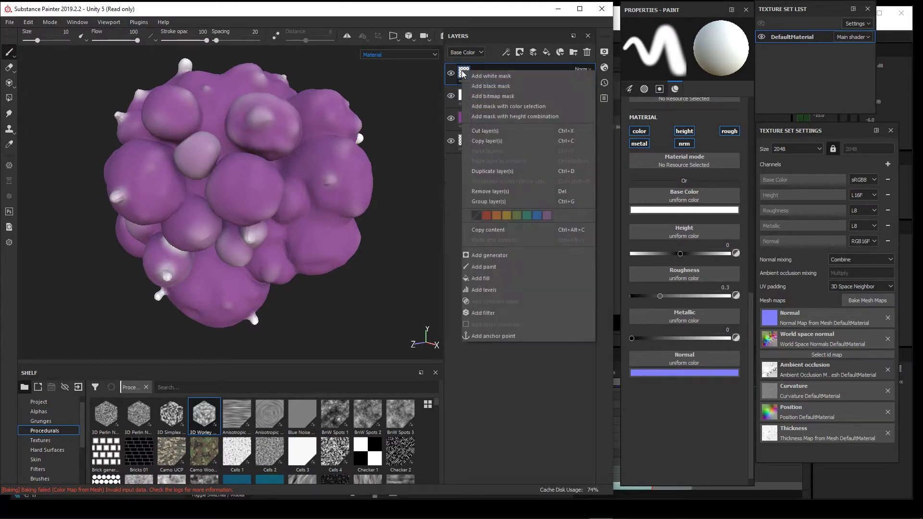
click(477, 278)
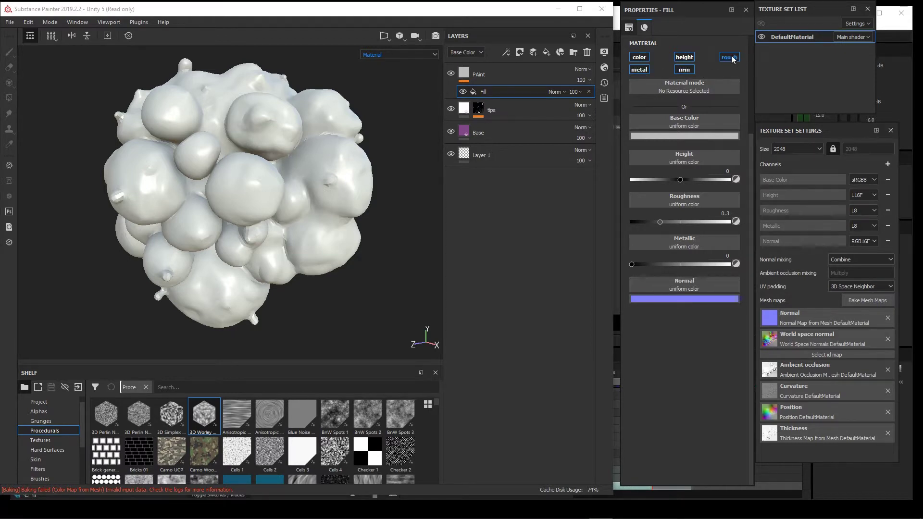
click(729, 58)
click(685, 57)
click(685, 70)
click(639, 70)
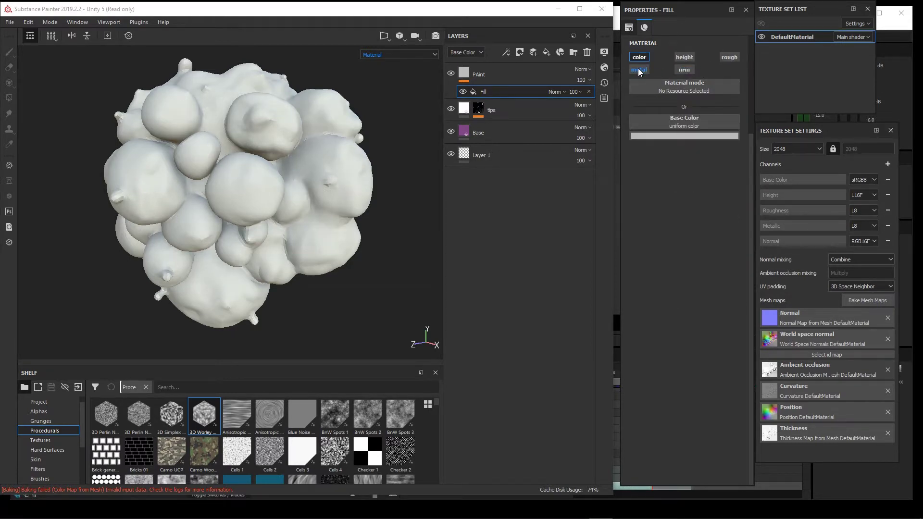
Use the baked Ambient Occlusion map from the shelf as the fill's Base Color.
click(40, 441)
drag(108, 416, 697, 120)
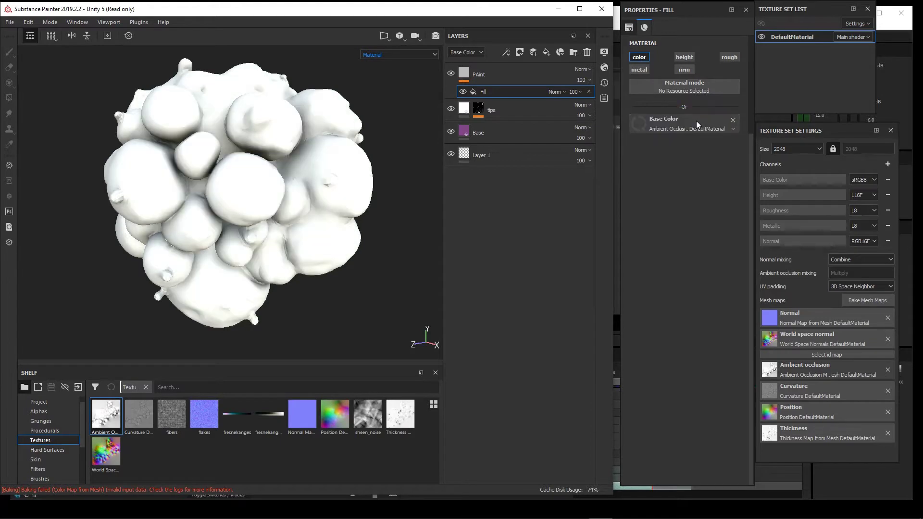
alt+drag(202, 154, 375, 159)
scroll(318, 169, up, 5)
Add a Levels effect above the AO fill and raise the black point to darken crevices.
right_click(486, 93)
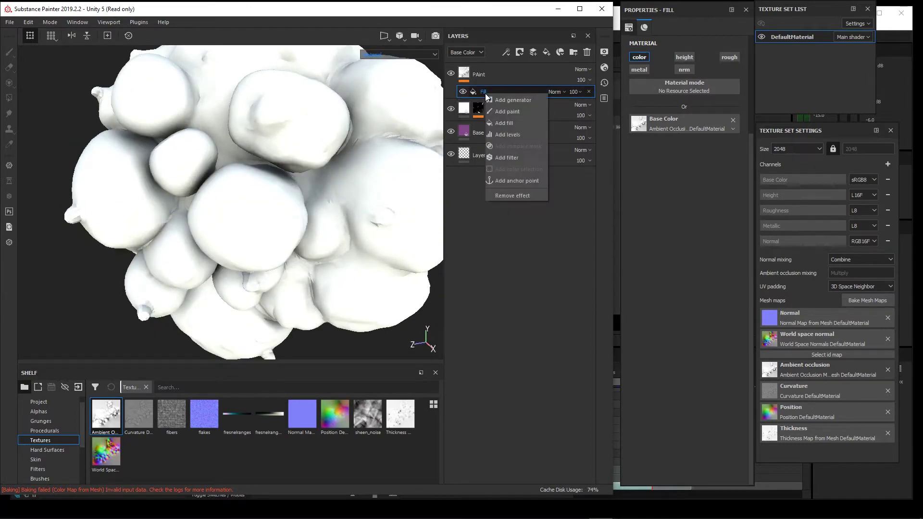
click(513, 134)
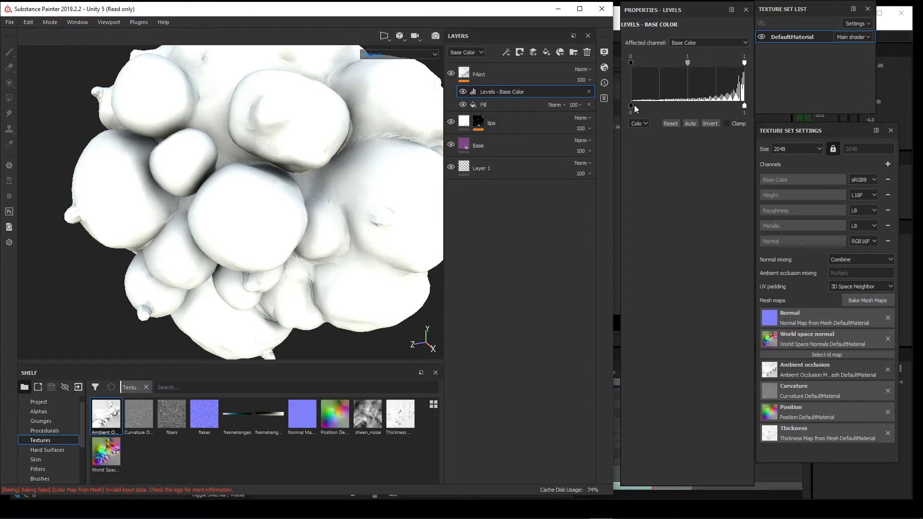
mouse_move(630, 61)
mouse_down()
mouse_move(724, 60)
mouse_move(715, 63)
mouse_up()
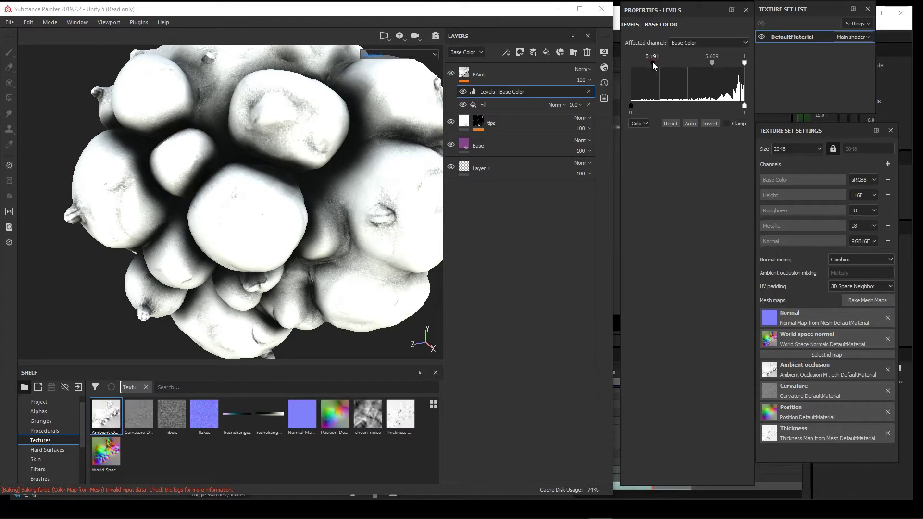
click(490, 91)
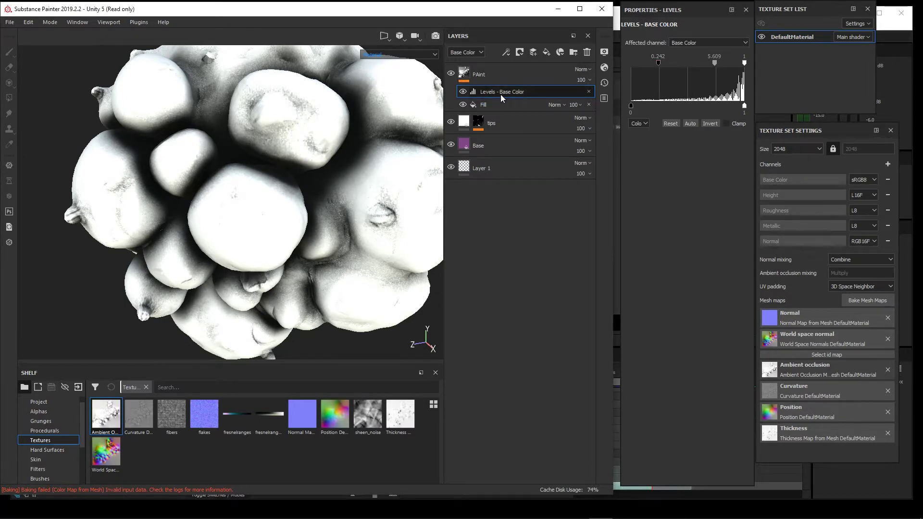
Add a Base Color-only Blur filter above Levels with Blur Intensity 2.95.
right_click(498, 94)
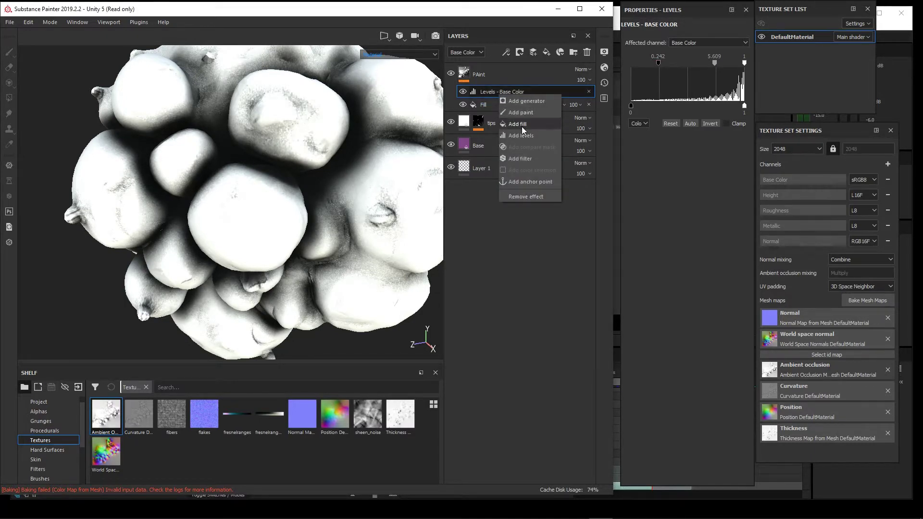
click(521, 159)
click(635, 42)
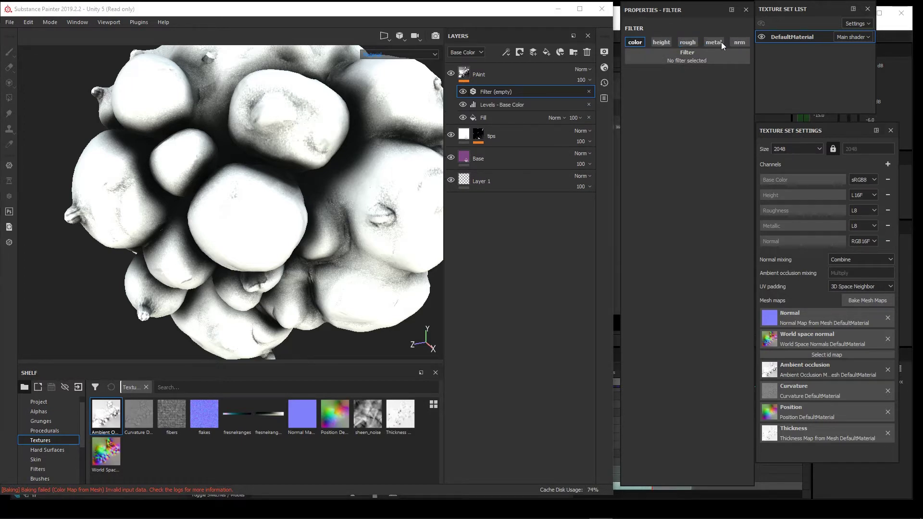
click(666, 57)
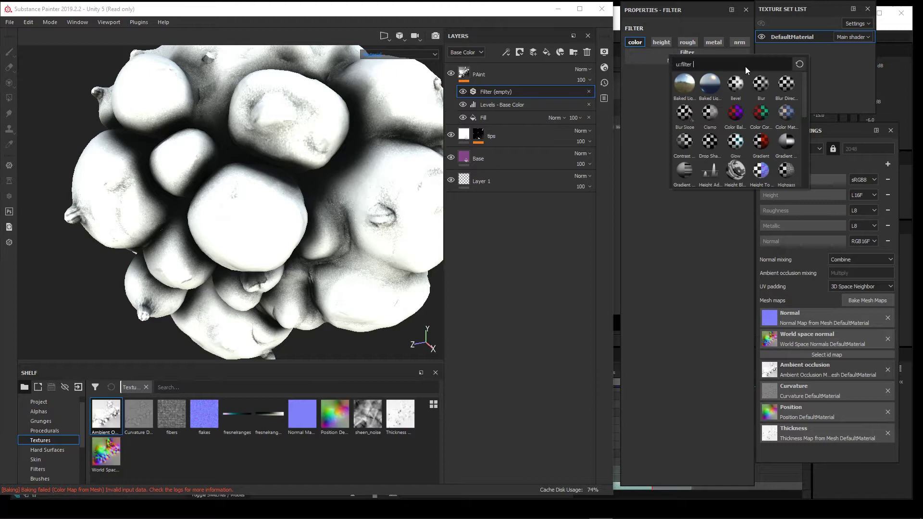
click(761, 86)
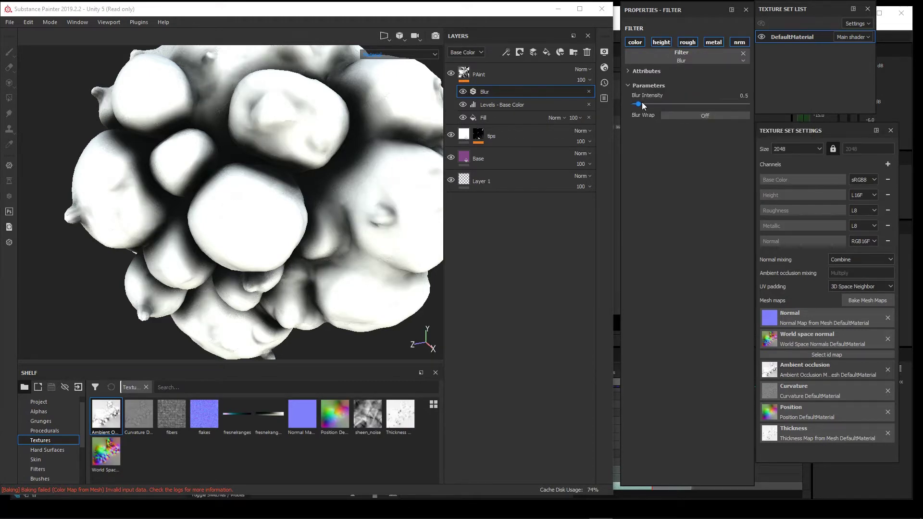
mouse_move(644, 106)
mouse_down()
mouse_move(685, 106)
mouse_move(660, 103)
mouse_up()
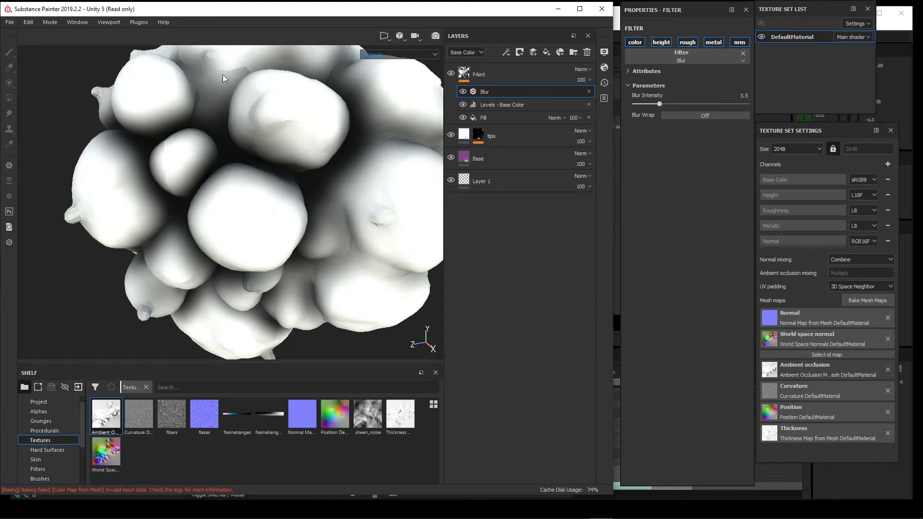
drag(660, 104, 655, 104)
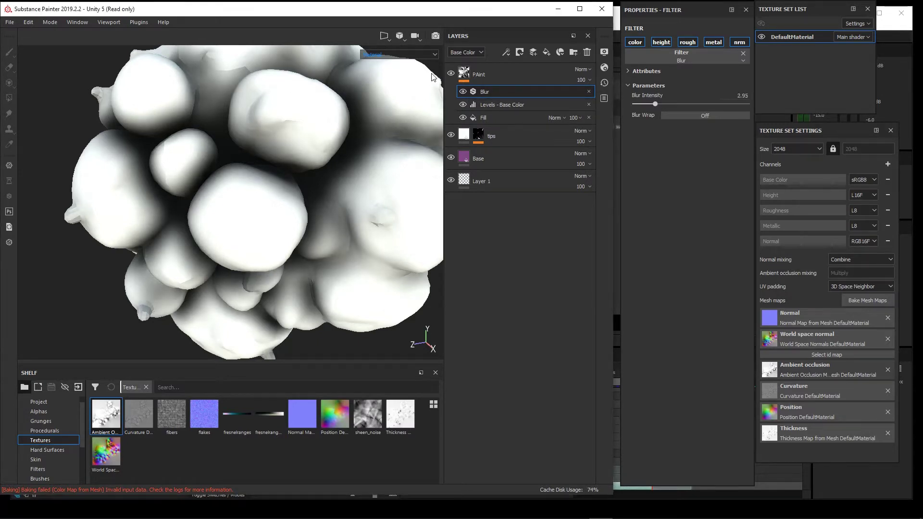
click(397, 56)
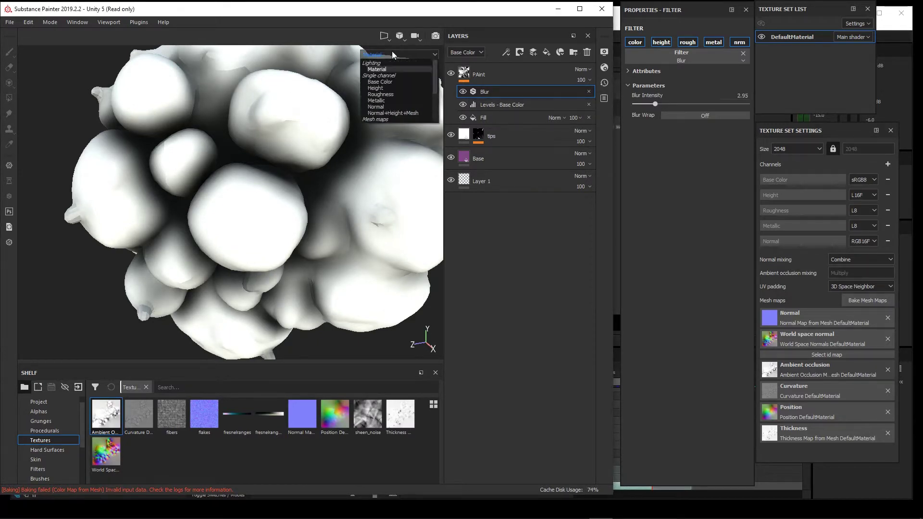
click(392, 52)
click(386, 37)
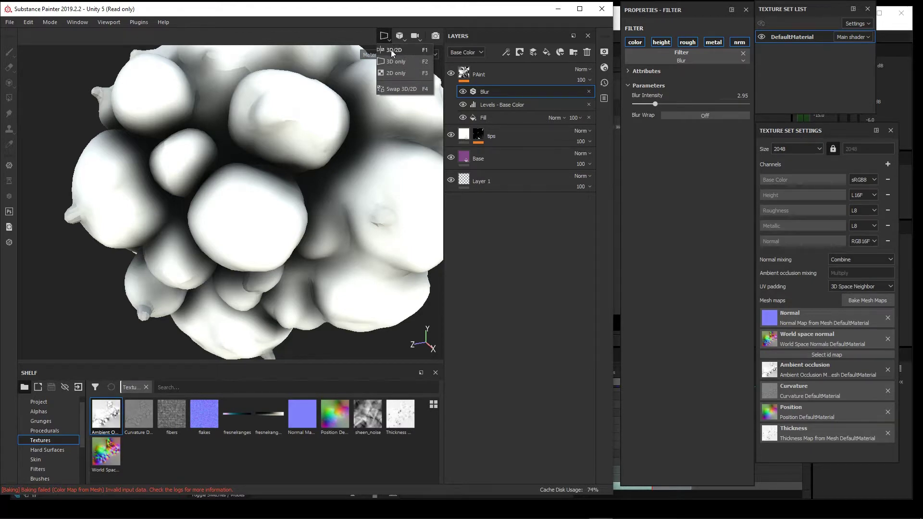
click(392, 50)
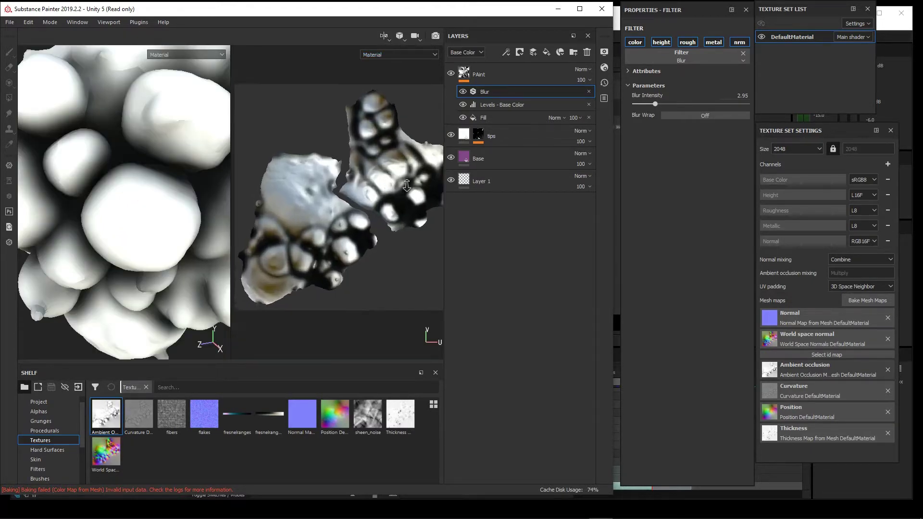
alt+right_drag(407, 185, 431, 160)
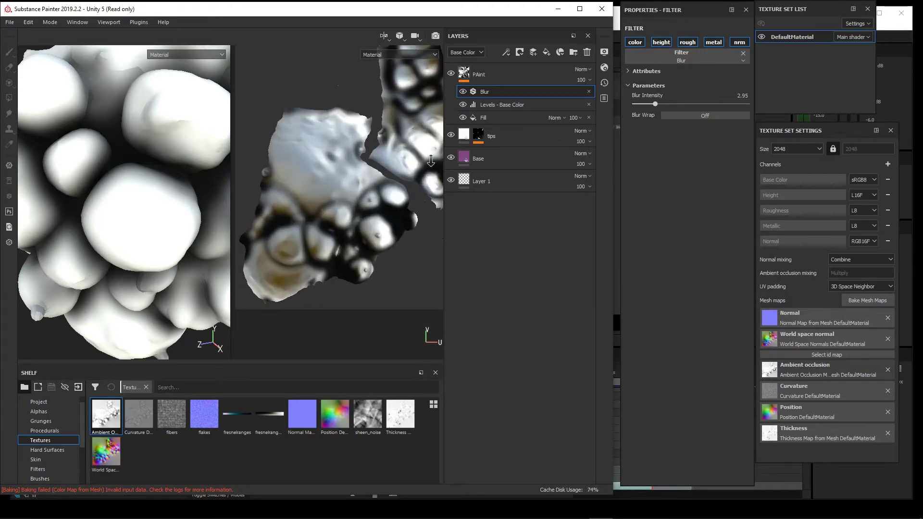
alt+drag(139, 88, 139, 126)
alt+middle_drag(139, 126, 154, 103)
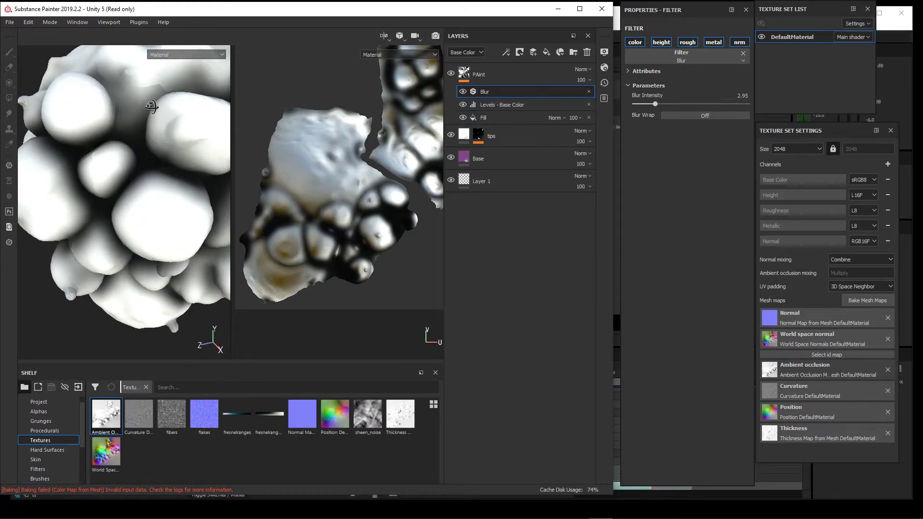
click(387, 40)
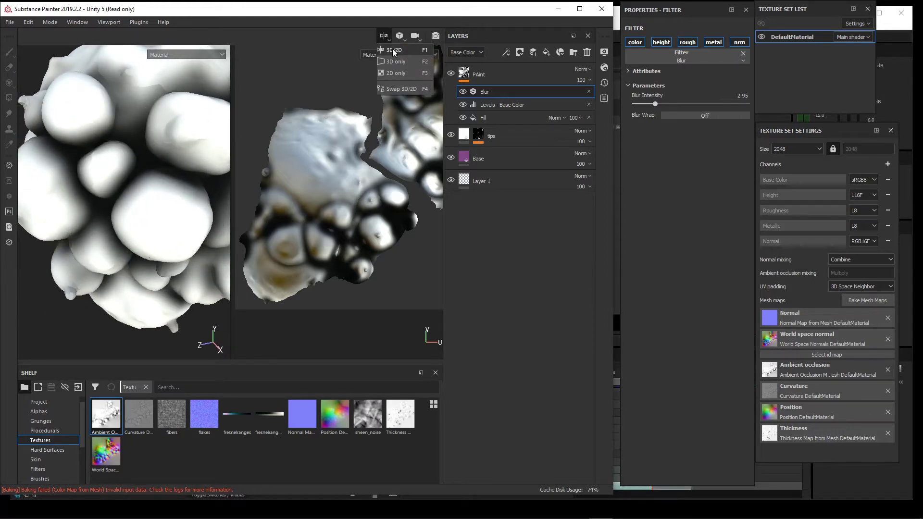
click(396, 64)
alt+drag(230, 150, 270, 134)
click(500, 76)
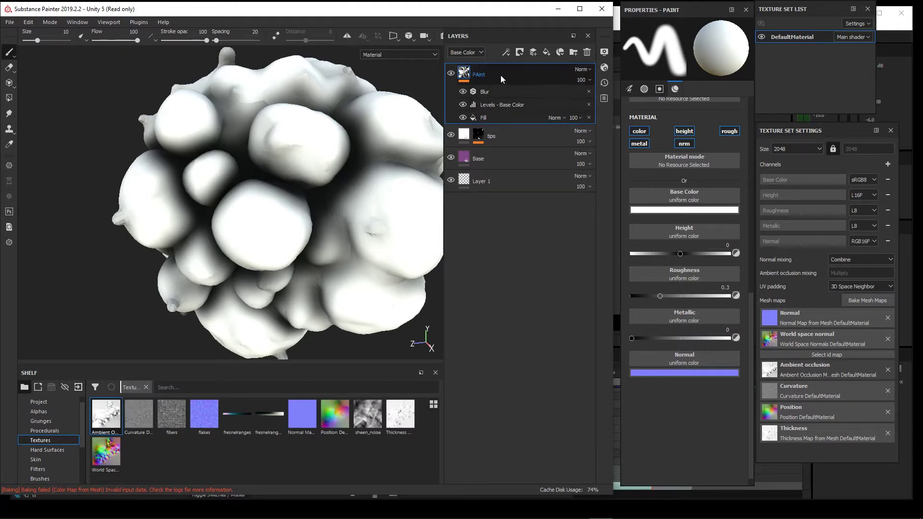
click(582, 69)
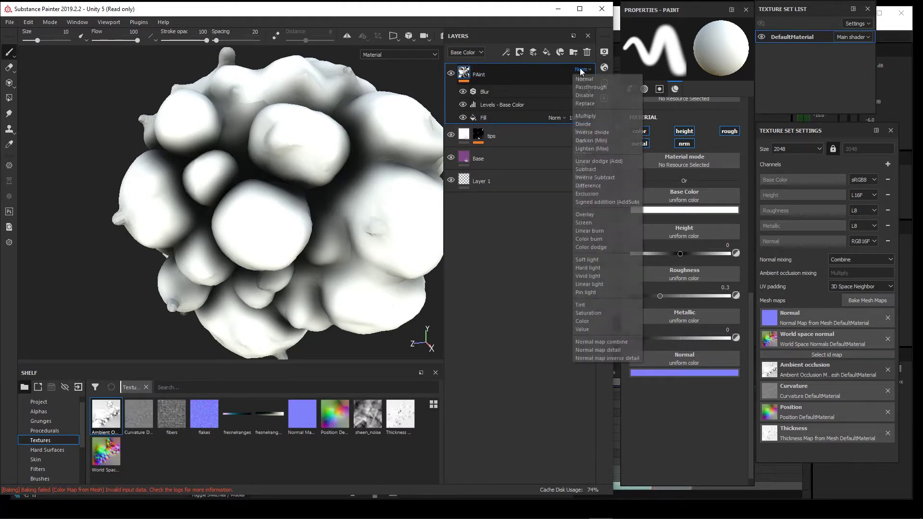
click(585, 116)
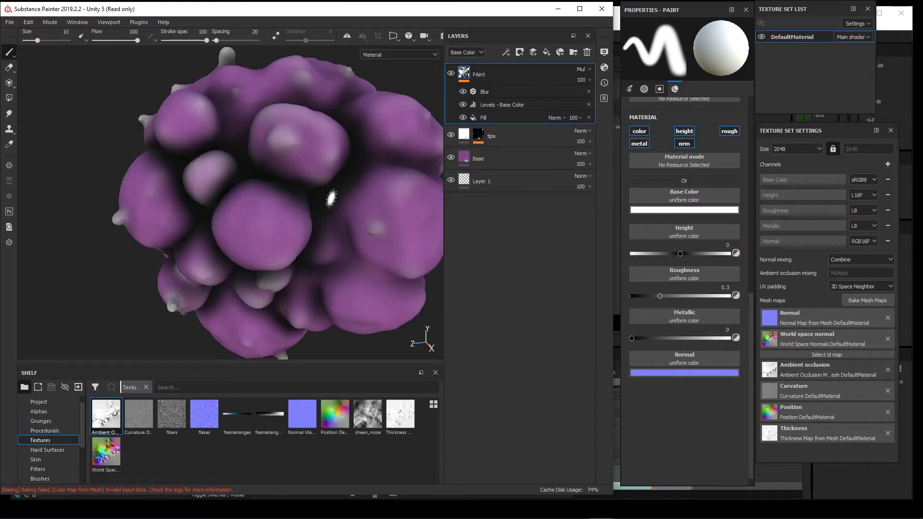
alt+drag(337, 162, 319, 154)
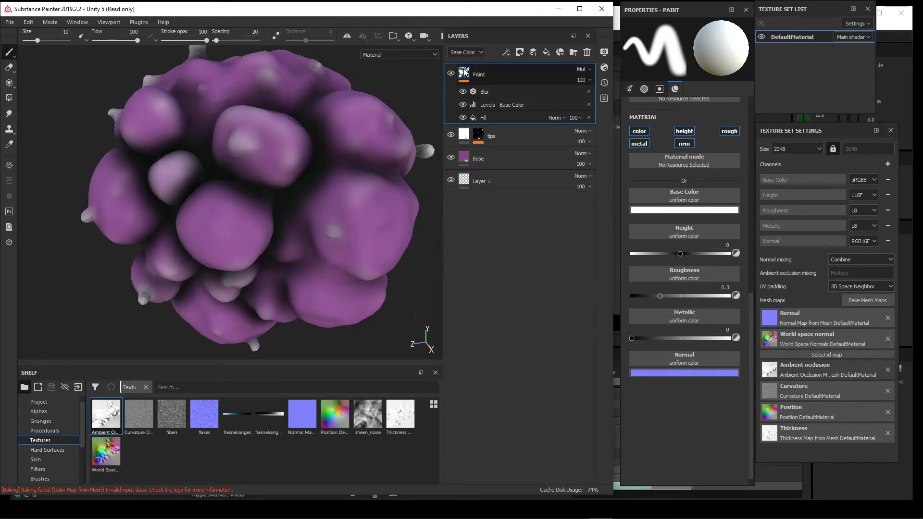
click(583, 69)
click(589, 82)
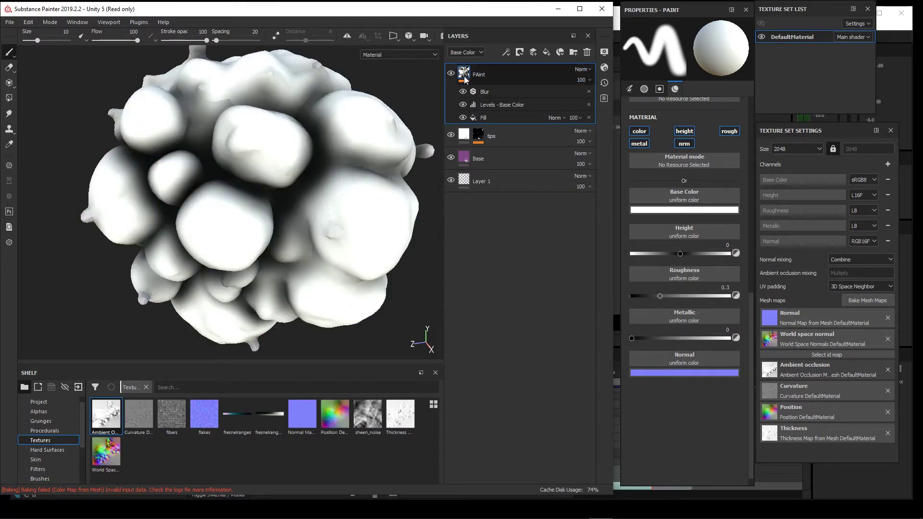
Add a Gradient filter above Blur with roughness, metallic and normals disabled, adjusting its middle colour position.
right_click(503, 91)
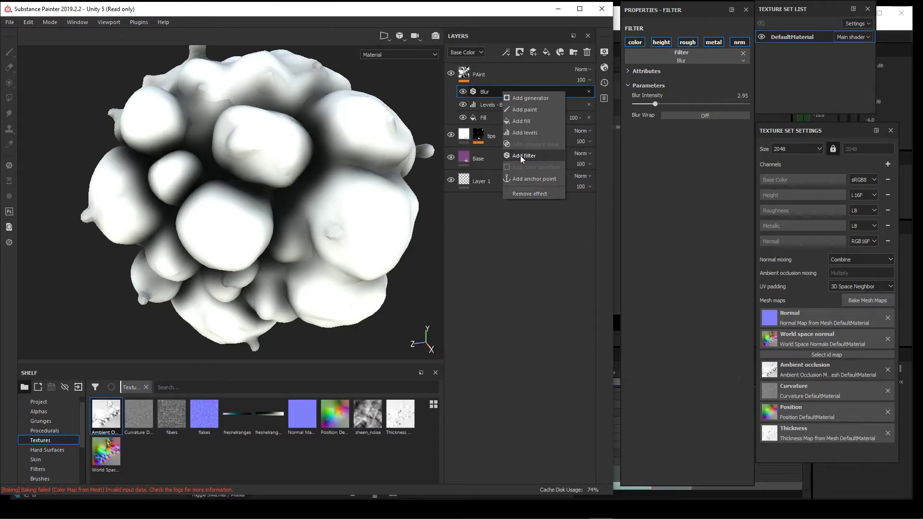
click(520, 155)
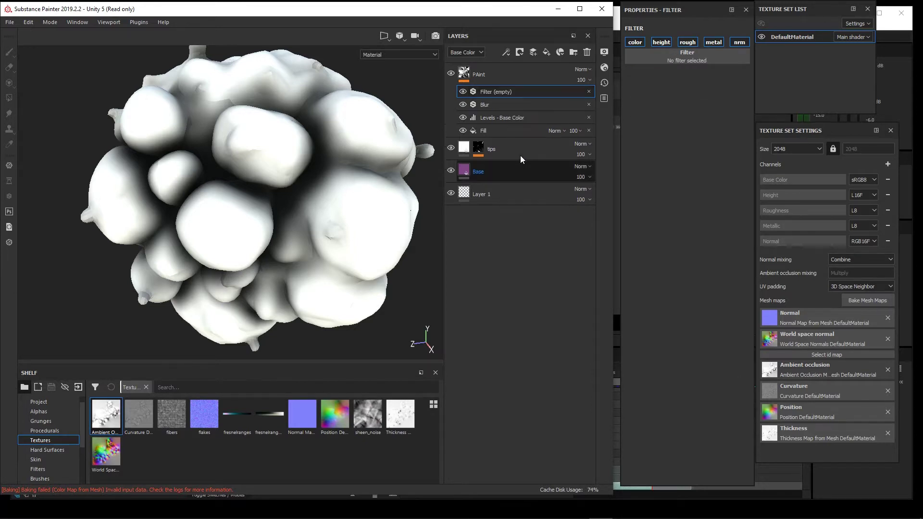
click(685, 43)
click(714, 42)
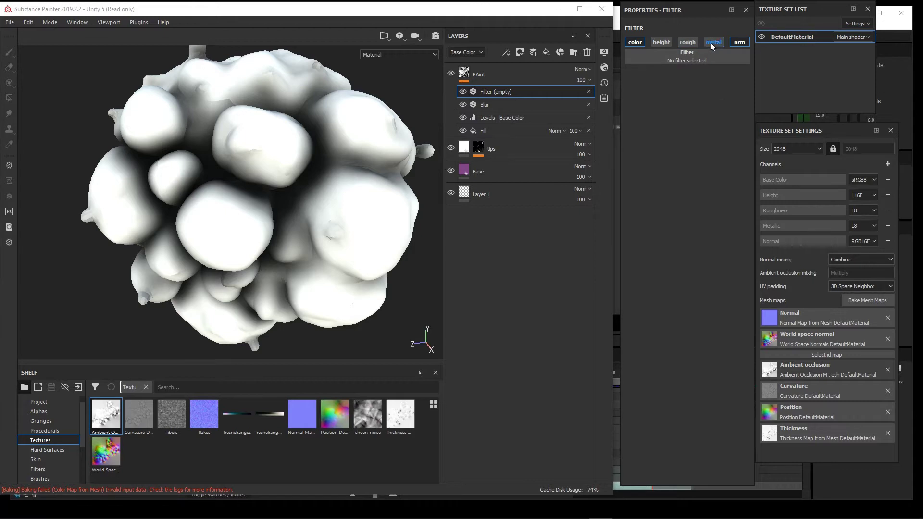
click(740, 43)
click(687, 54)
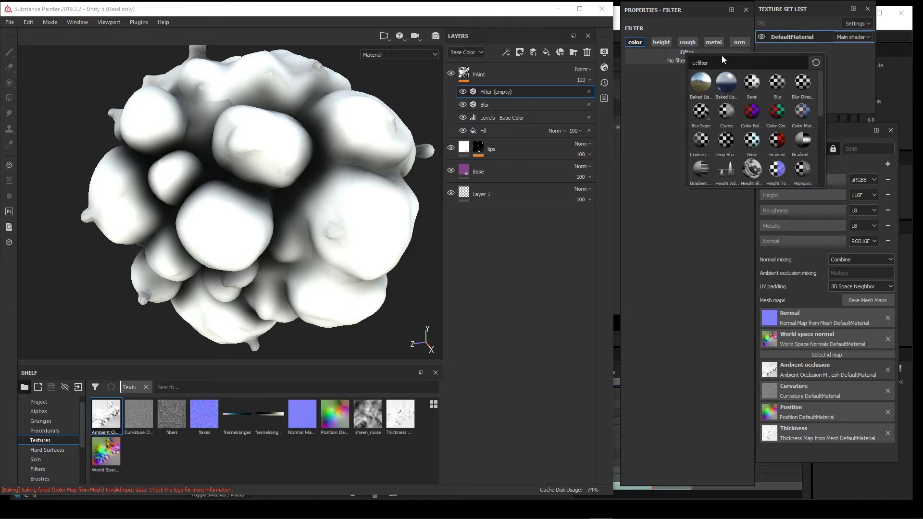
click(777, 140)
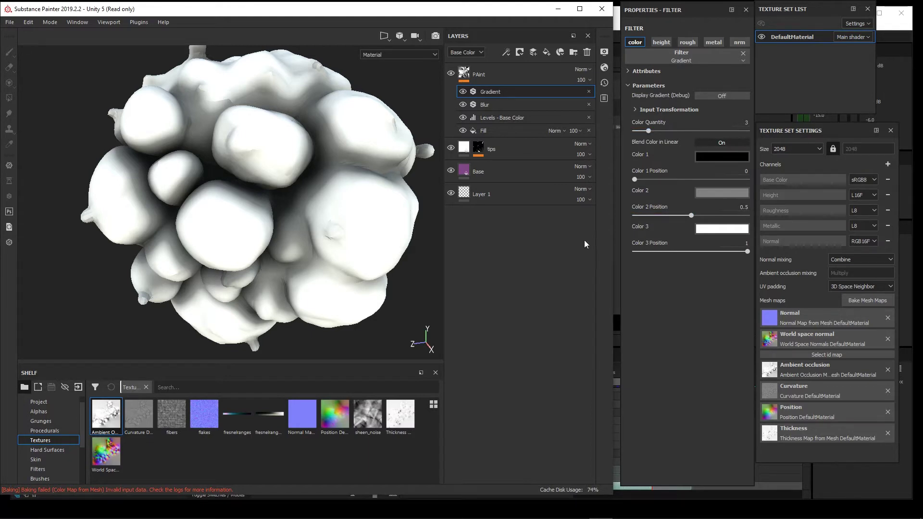
mouse_move(690, 218)
mouse_down()
mouse_move(651, 215)
mouse_move(752, 219)
mouse_move(625, 214)
mouse_move(703, 216)
mouse_move(641, 217)
mouse_move(684, 216)
mouse_move(668, 223)
mouse_up()
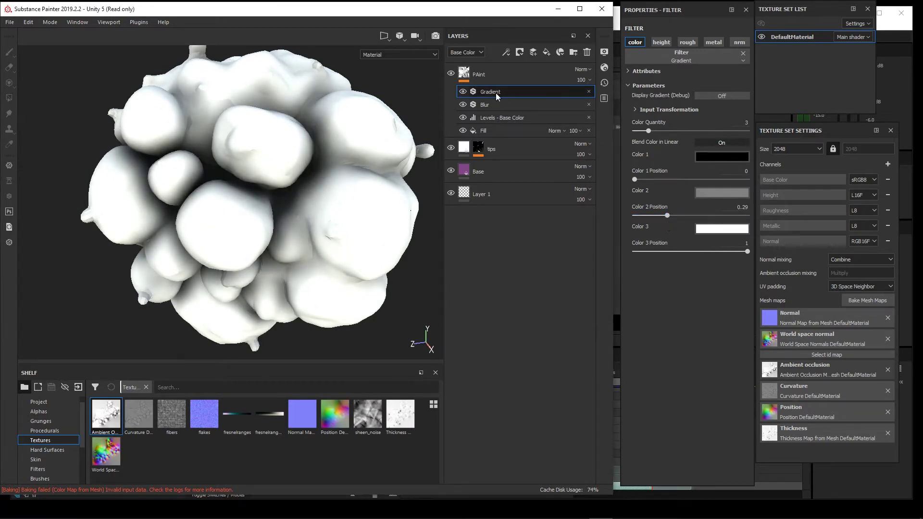
click(463, 91)
click(463, 91)
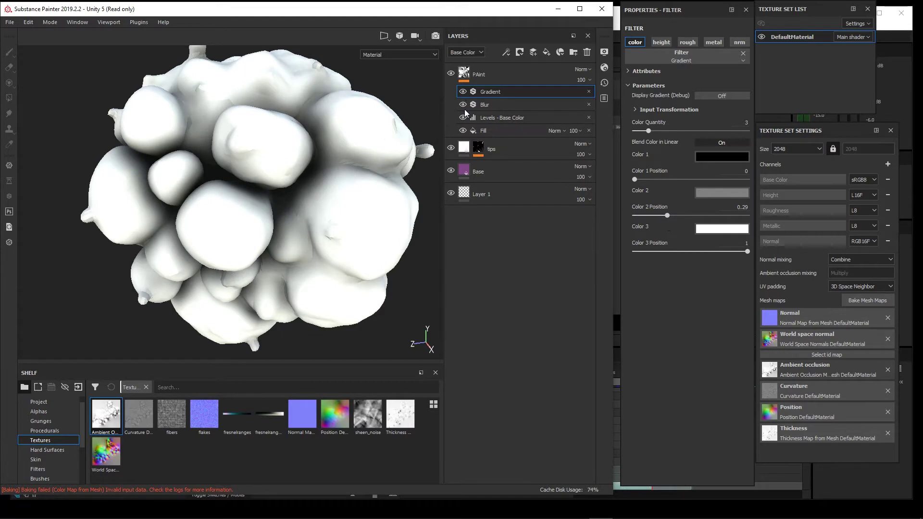
Set gradient Color 1 to dark red, Color 2 to pink, and Color 3 position to 0.67.
click(709, 157)
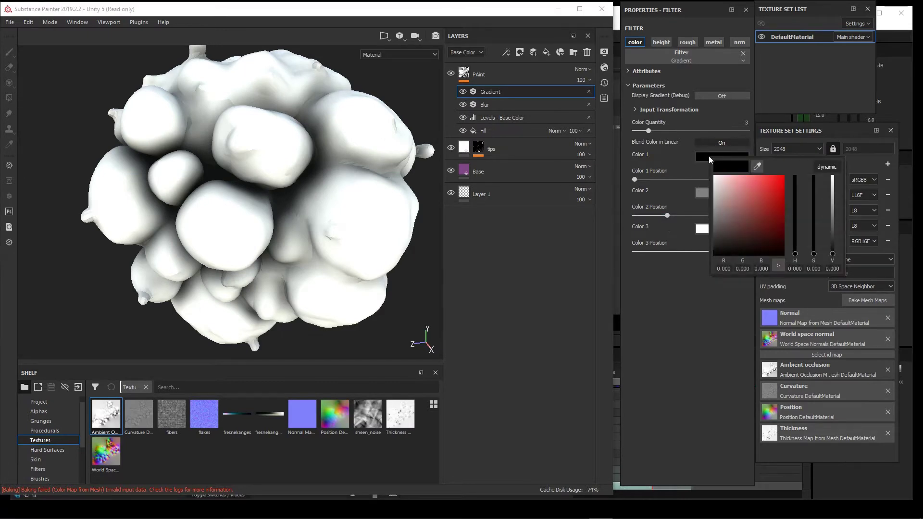
click(772, 232)
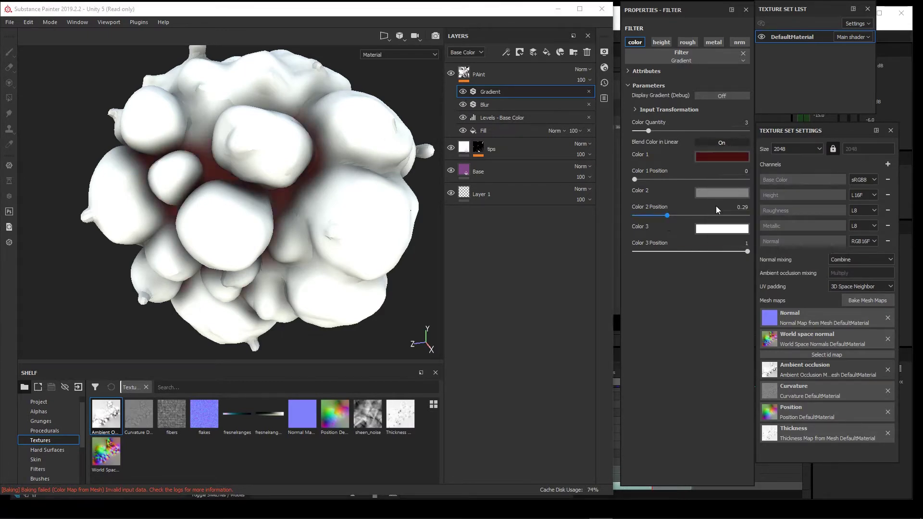
click(715, 193)
click(754, 217)
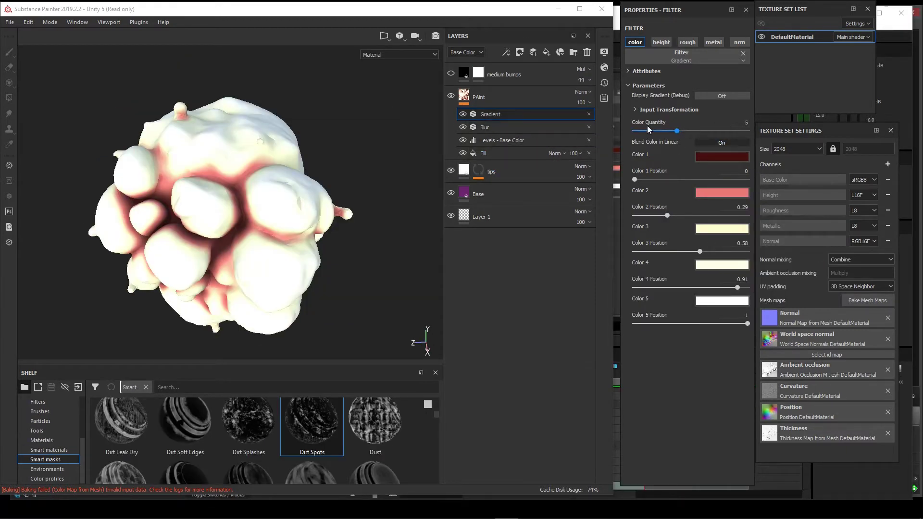
mouse_move(699, 251)
mouse_down()
mouse_move(711, 252)
mouse_move(701, 252)
mouse_up()
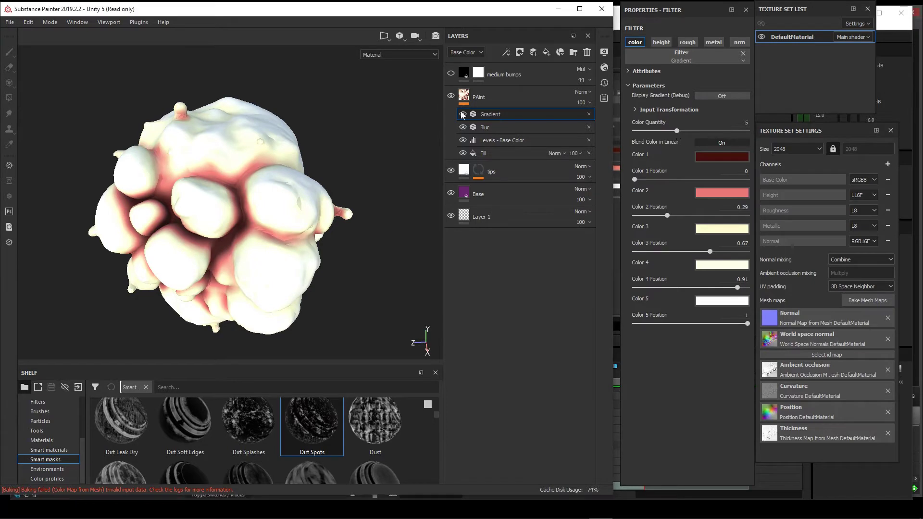
Set the PAint layer's blend mode to Multiply and toggle its visibility to compare.
click(489, 98)
click(581, 91)
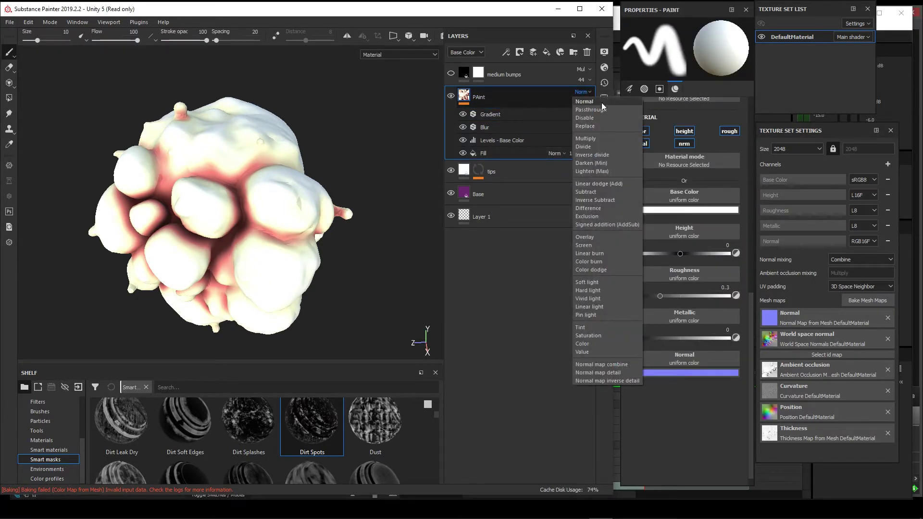
click(628, 146)
click(452, 97)
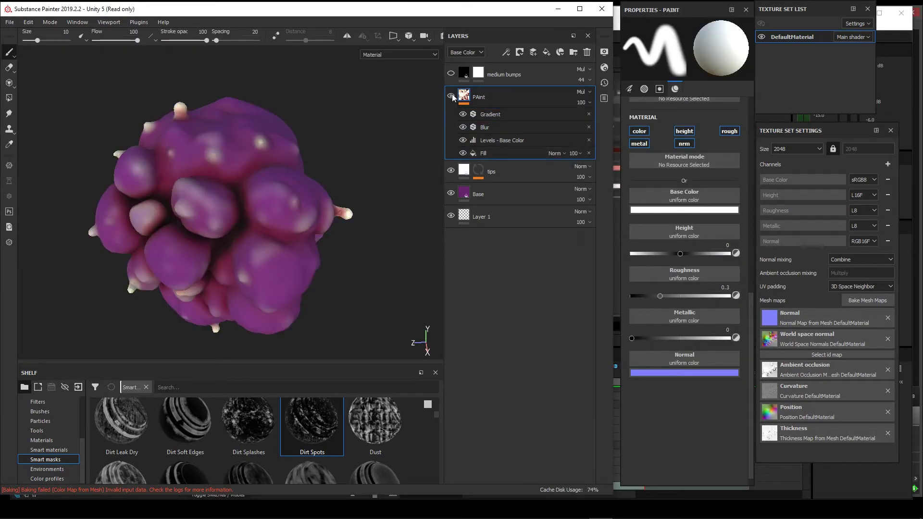
click(452, 97)
click(453, 97)
Turn on the medium bumps layer and adjust the spot grayscale Balance to 0.39.
click(519, 73)
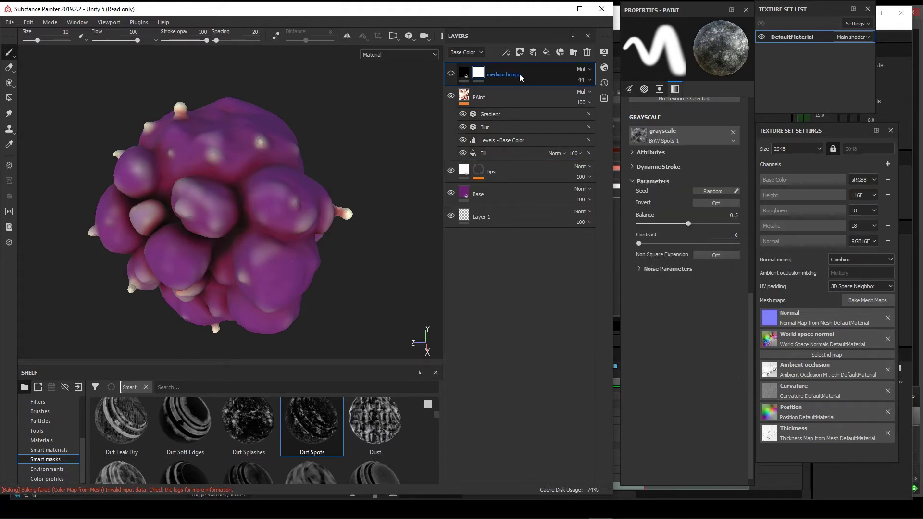
click(451, 75)
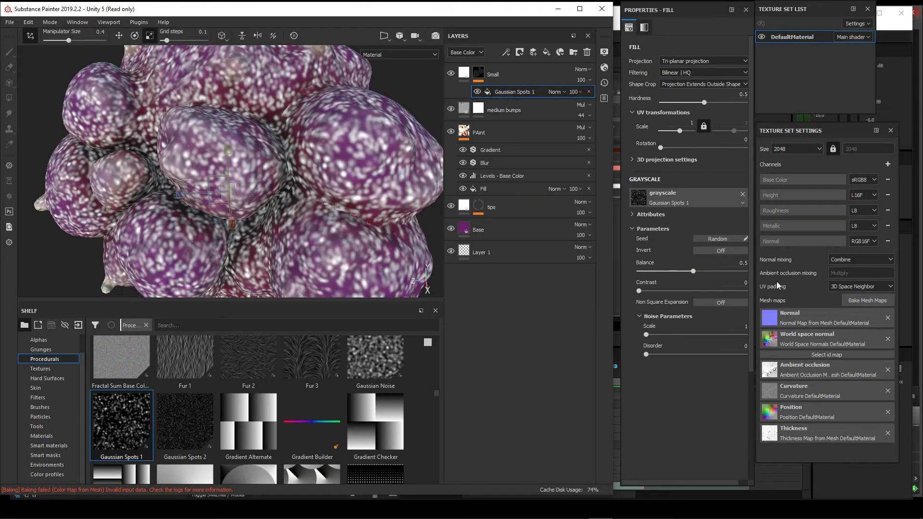
drag(693, 272, 679, 243)
scroll(692, 271, down, 1)
mouse_move(681, 274)
mouse_down()
mouse_move(675, 262)
mouse_move(719, 263)
mouse_move(669, 264)
mouse_up()
Select the Small layer and inspect its white spots across the model.
click(510, 76)
alt+drag(279, 183, 255, 152)
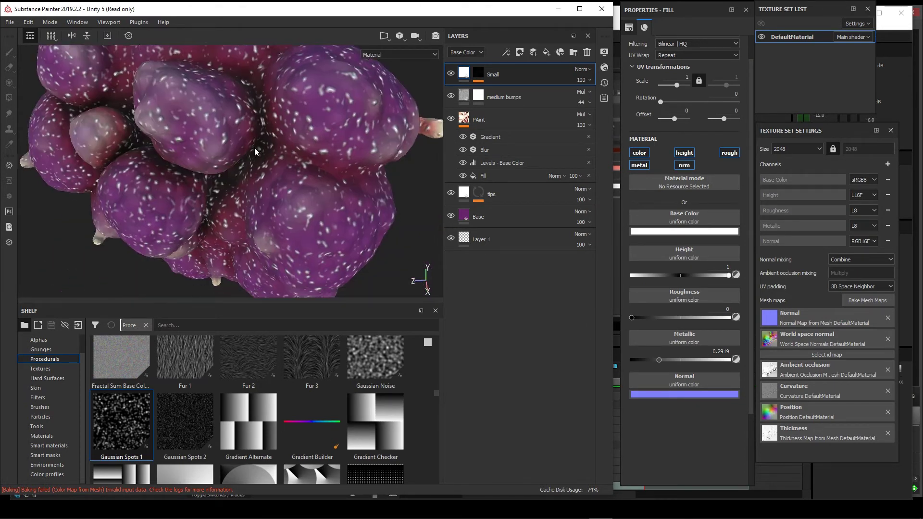
scroll(255, 152, up, 6)
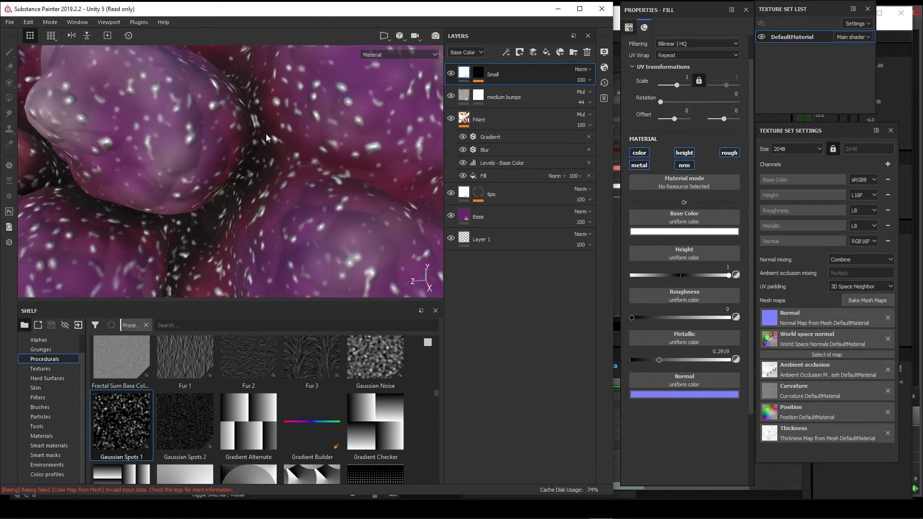
scroll(296, 166, down, 5)
alt+drag(296, 166, 284, 144)
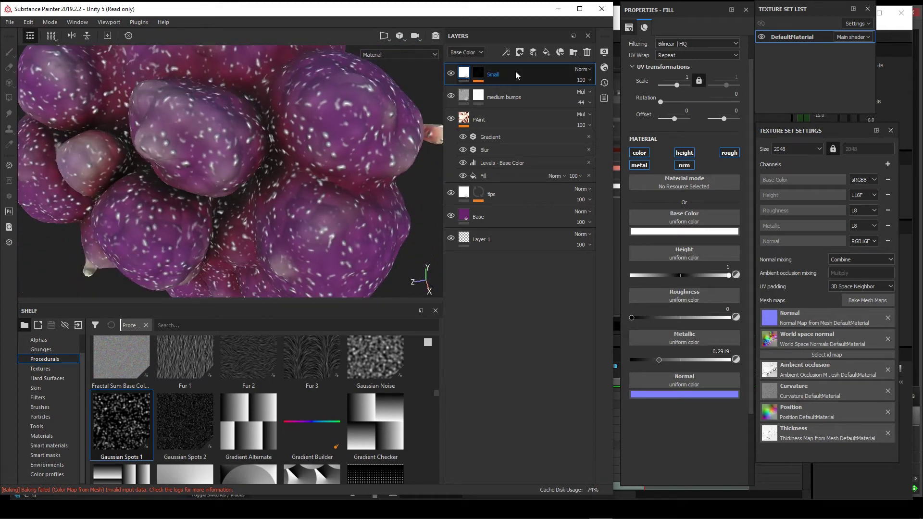
Put the Small layer in a new folder named 'mask' and give the folder a black mask.
click(574, 51)
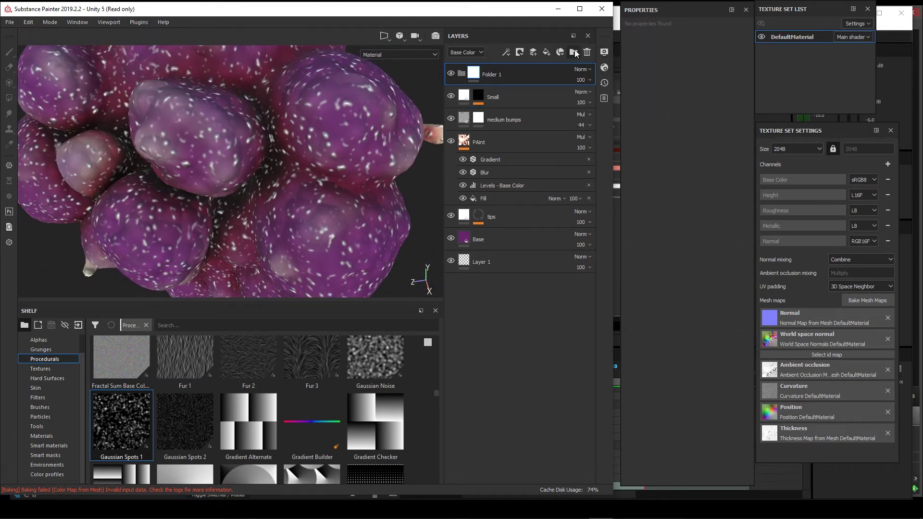
drag(507, 97, 517, 73)
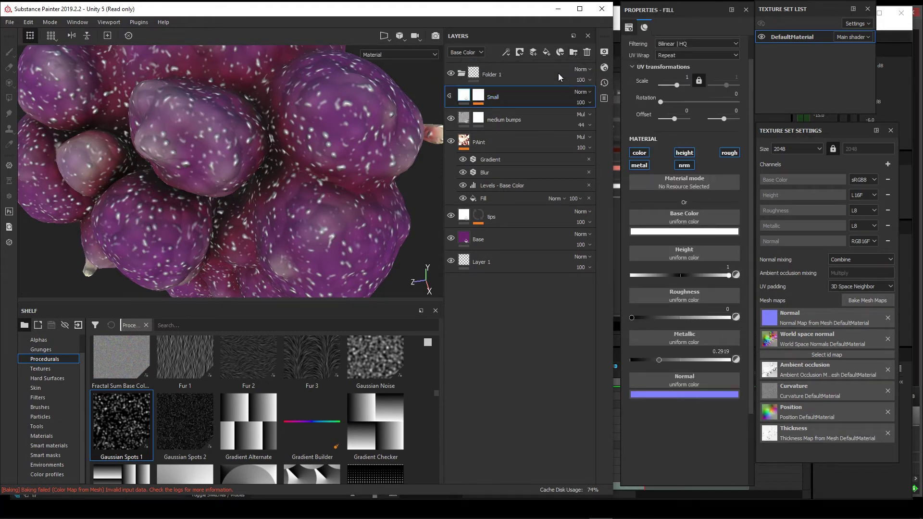
double_click(511, 73)
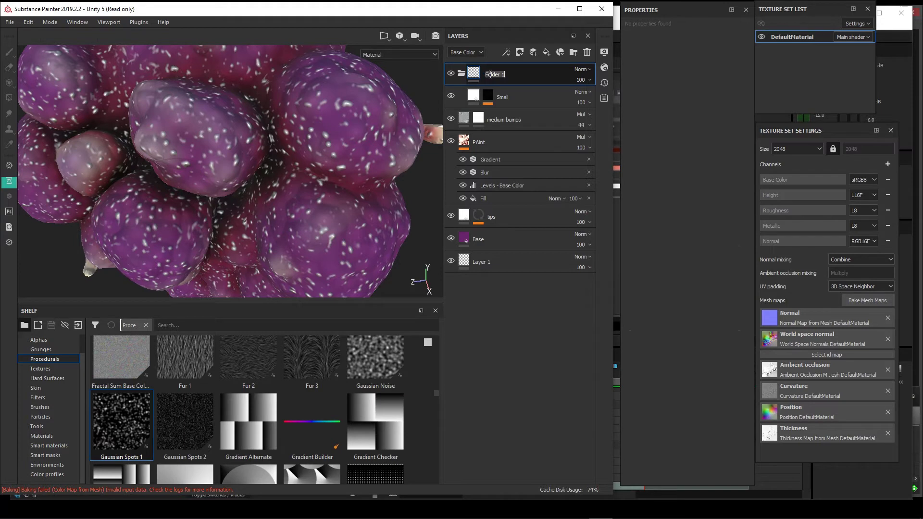
text(mask)
key(Return)
right_click(501, 72)
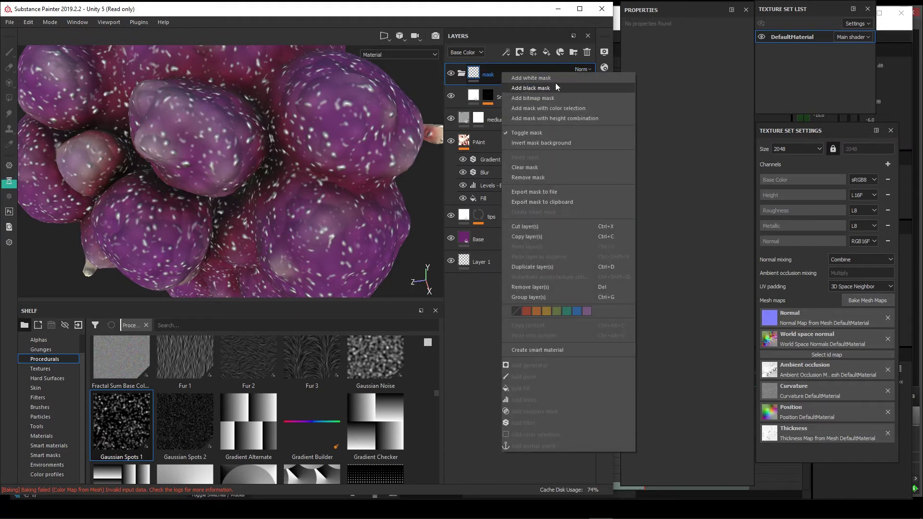
click(533, 88)
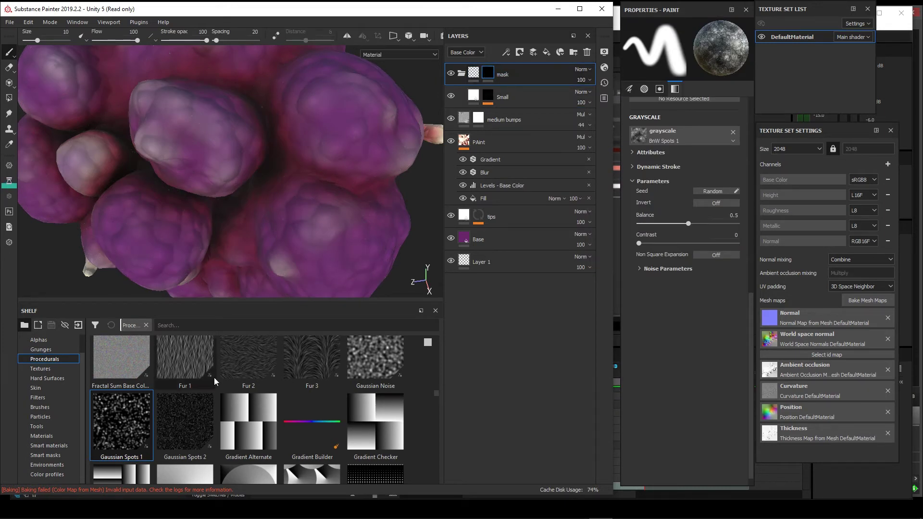
Apply the Cavity Rust smart mask to the mask folder with Mask Editor Global Invert On.
click(50, 456)
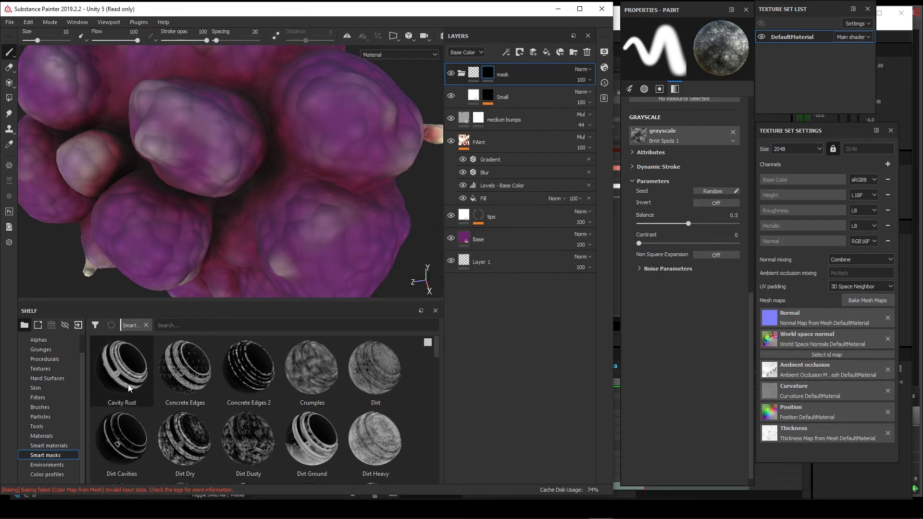
drag(126, 380, 488, 74)
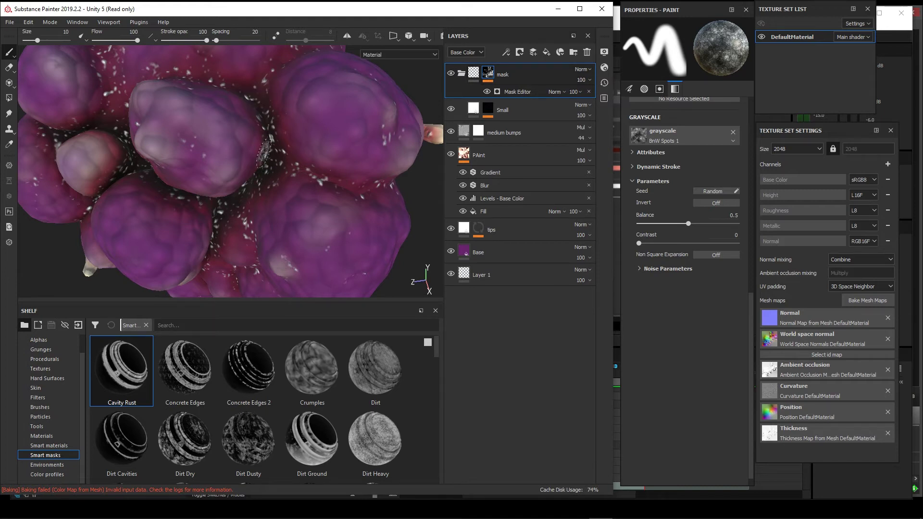
click(518, 91)
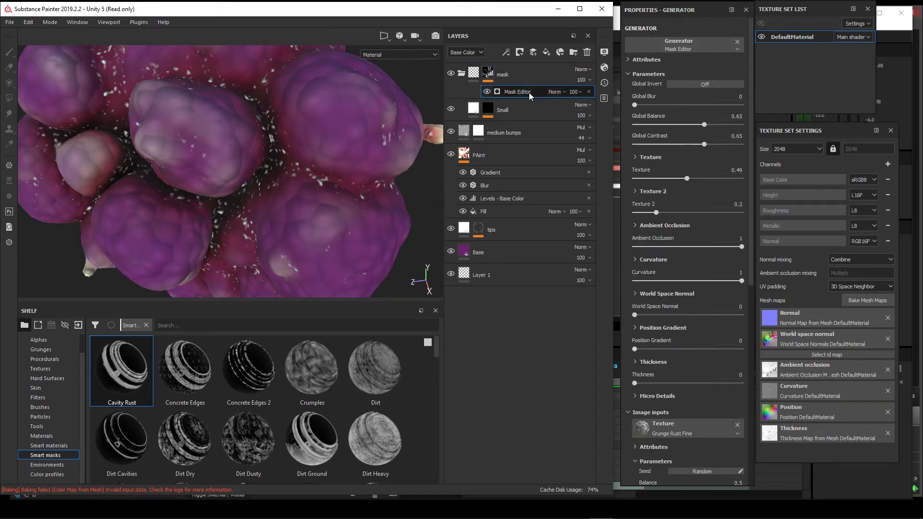
click(689, 83)
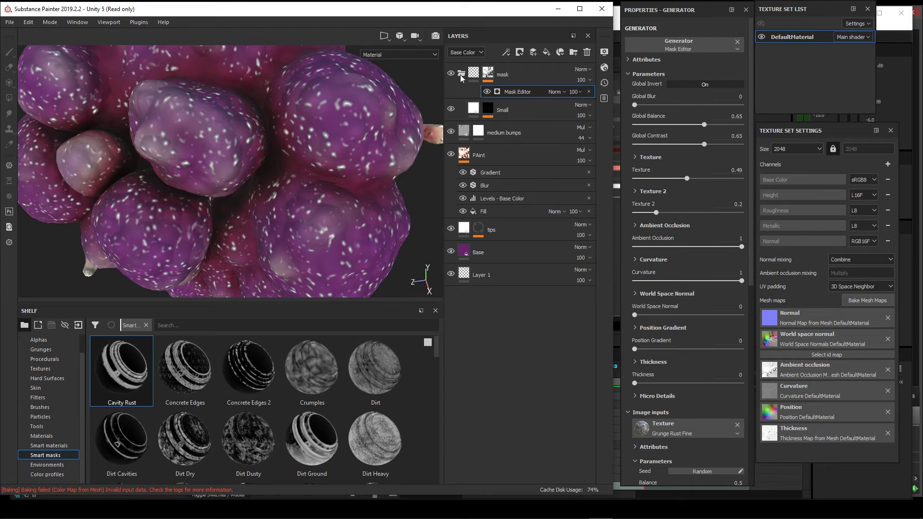
mouse_move(210, 169)
alt+mouse_down()
mouse_move(296, 123)
mouse_move(220, 138)
mouse_move(239, 201)
mouse_move(321, 161)
mouse_move(346, 198)
mouse_move(218, 160)
mouse_move(235, 153)
mouse_move(205, 121)
mouse_move(265, 176)
mouse_move(227, 165)
alt+mouse_up()
alt+right_drag(227, 165, 154, 159)
alt+middle_drag(154, 159, 241, 139)
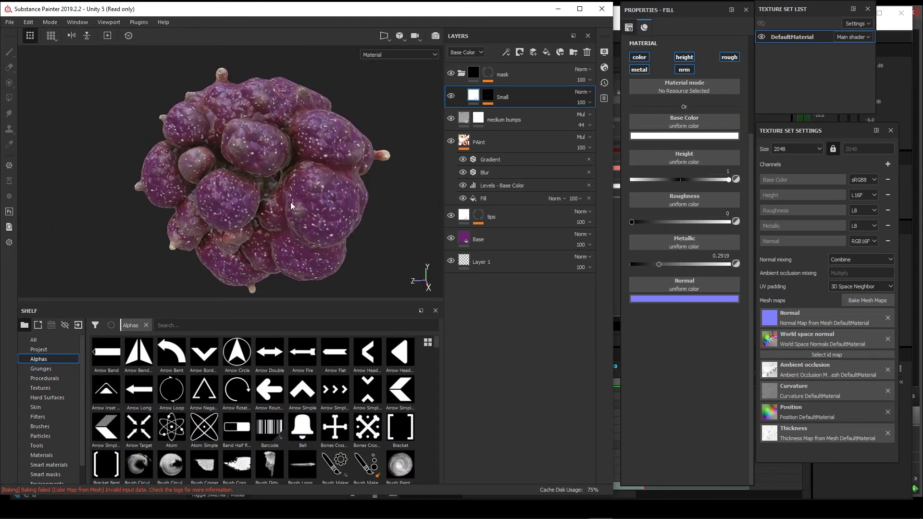
alt+drag(291, 206, 227, 165)
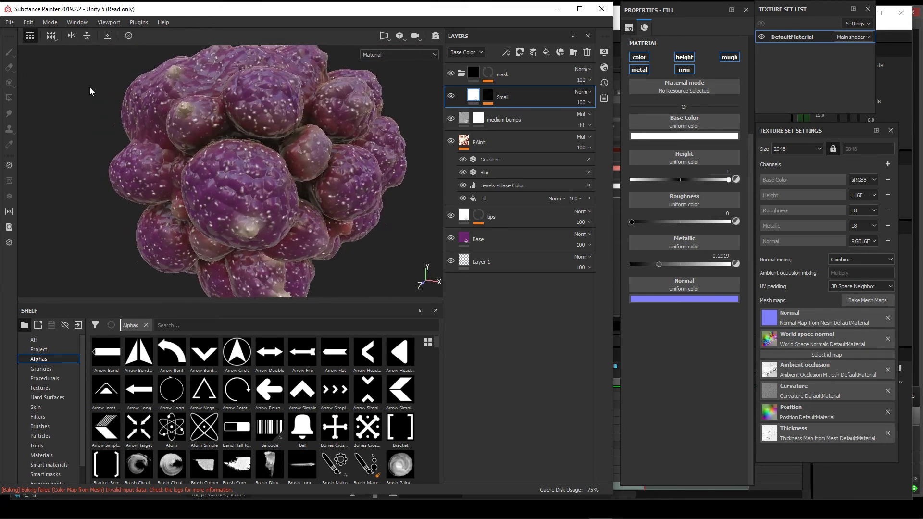
Open the File menu to reach the Export Textures command.
click(10, 22)
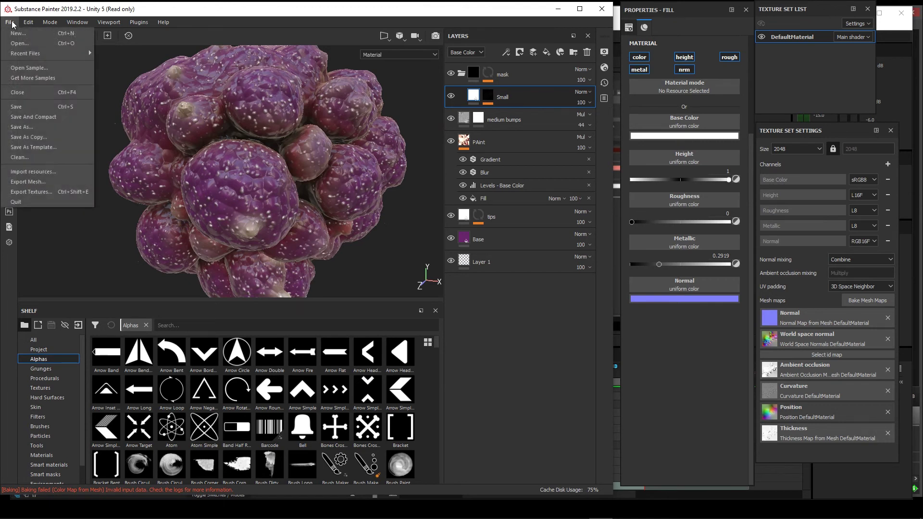
Open the Export Textures window, reposition it, and show its configuration presets.
click(25, 193)
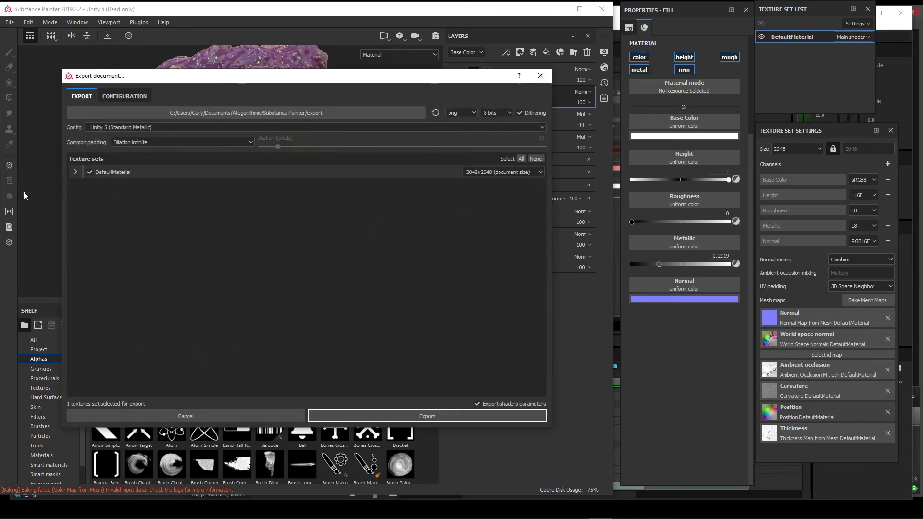
drag(289, 77, 371, 54)
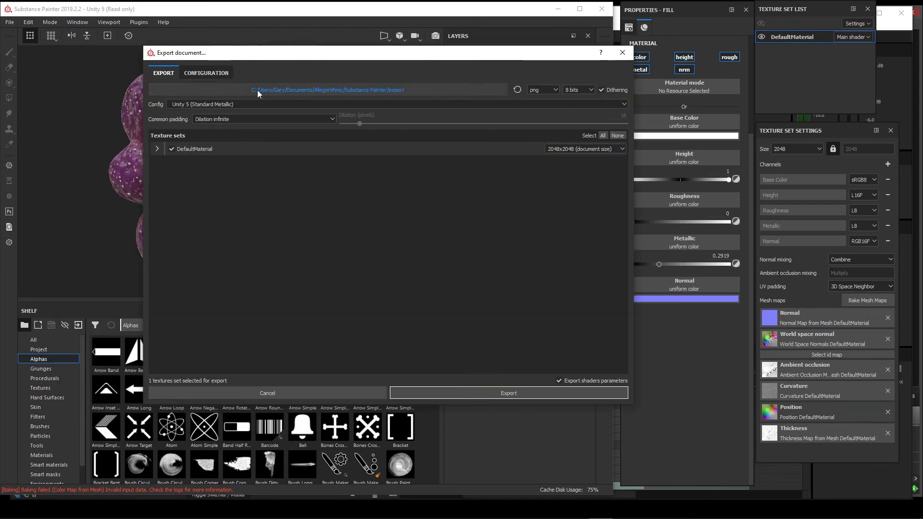
click(205, 73)
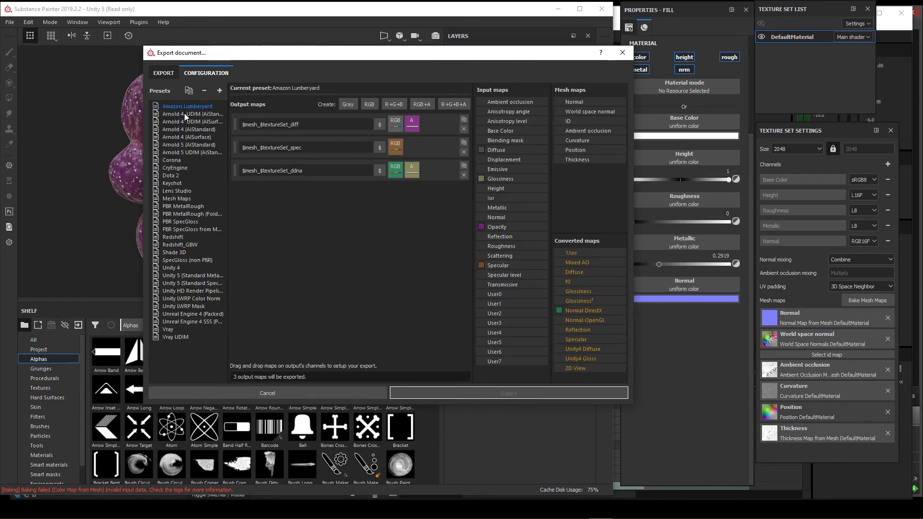
Preview the Unreal Engine 4 (Packed), Redshift, Unity LWRP Color Norm and Unity LWRP Mask presets.
click(173, 315)
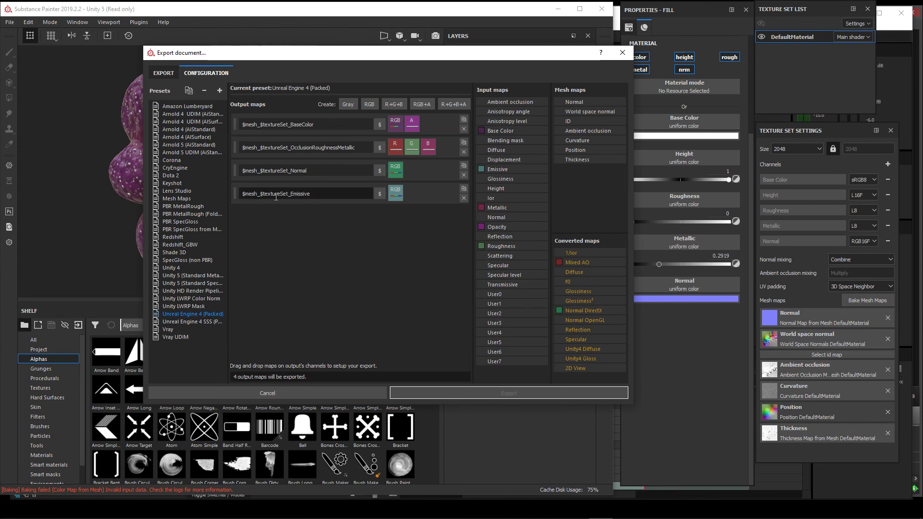
click(173, 237)
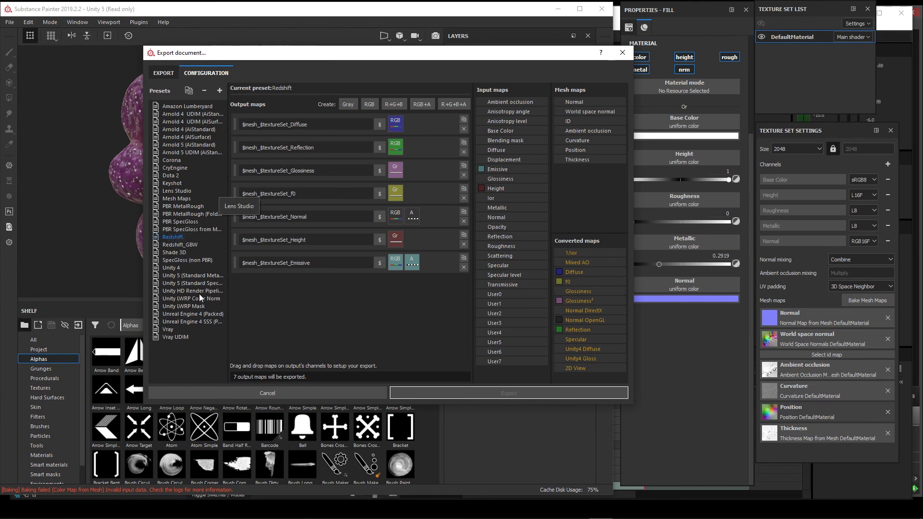
click(170, 299)
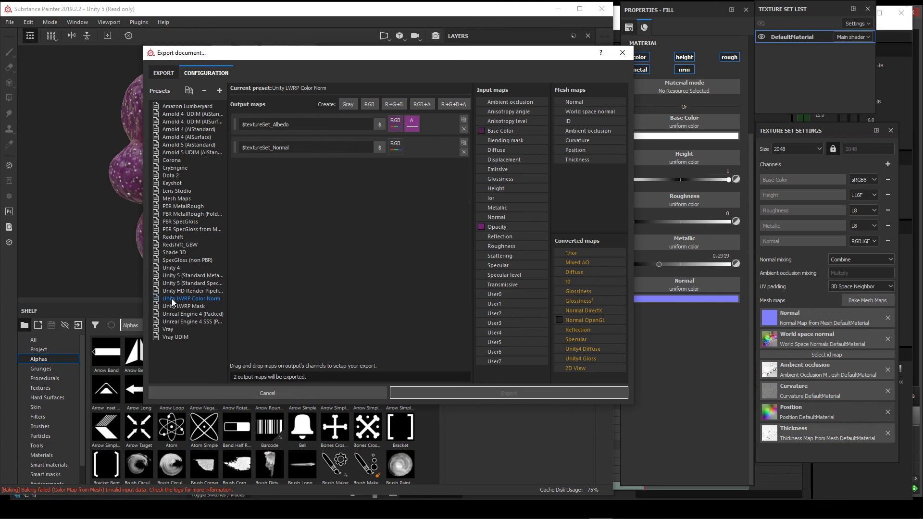
click(177, 306)
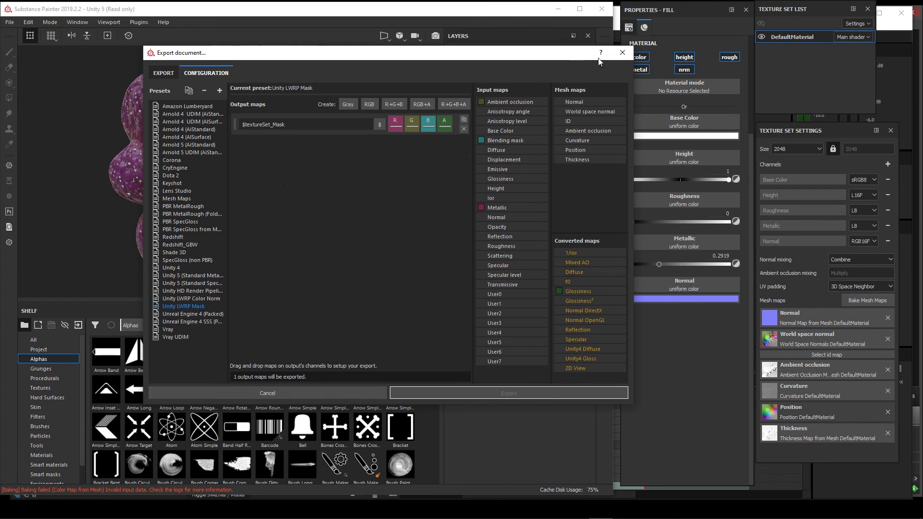
click(623, 52)
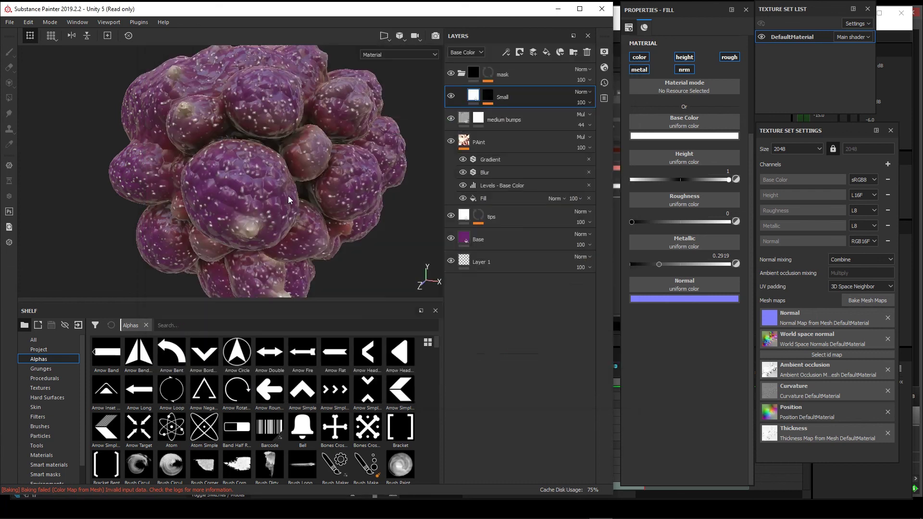
scroll(289, 200, down, 5)
scroll(289, 199, up, 4)
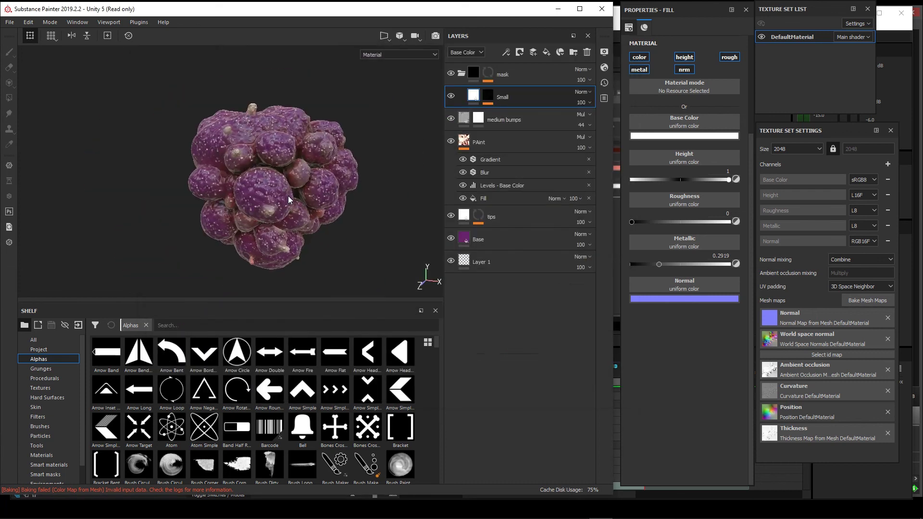
scroll(289, 199, up, 2)
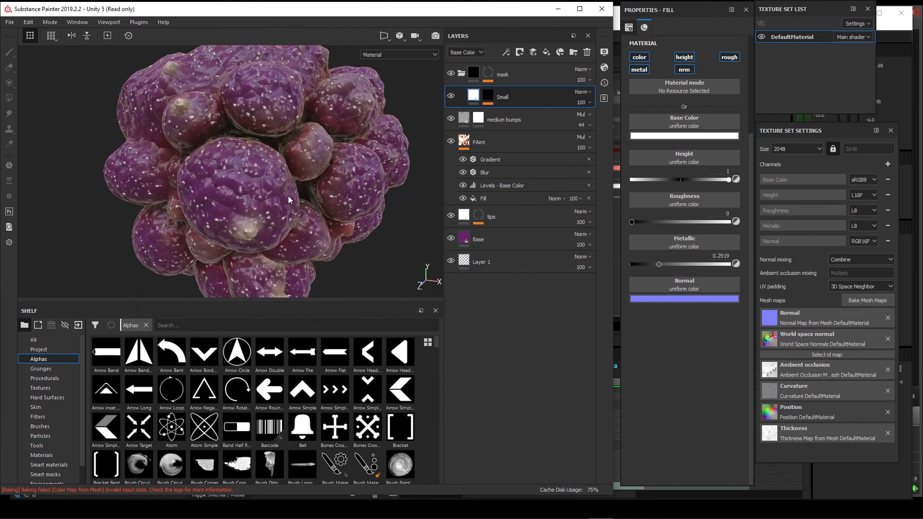